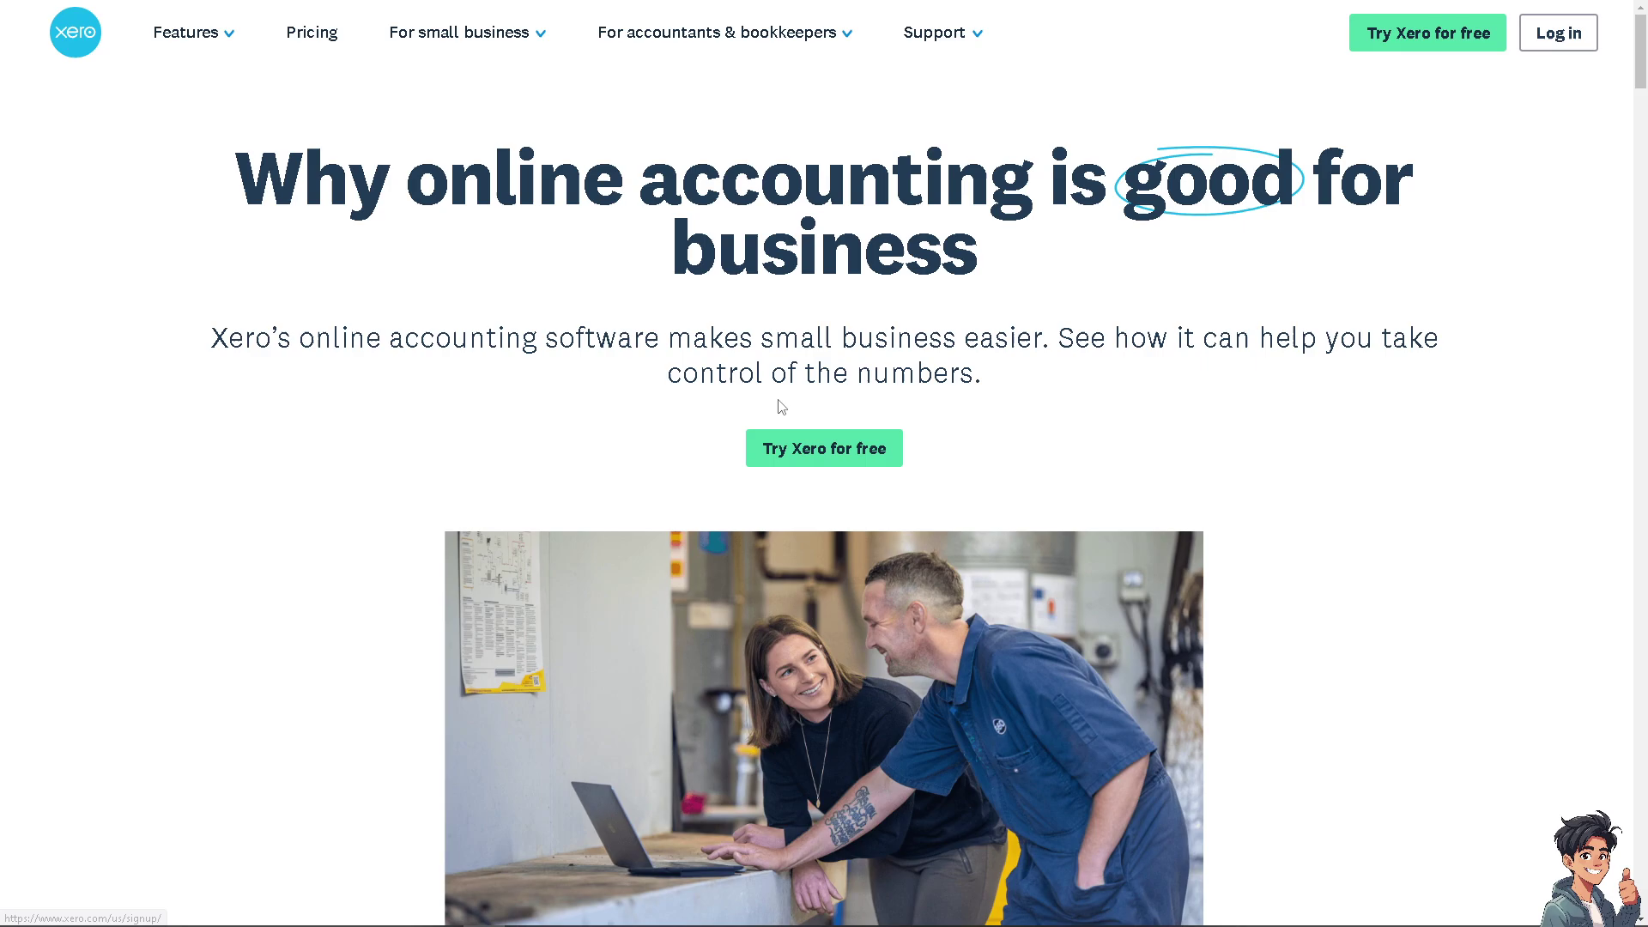
Step: Start the Xero 30-day free trial signup from the homepage hero section
left_click(818, 452)
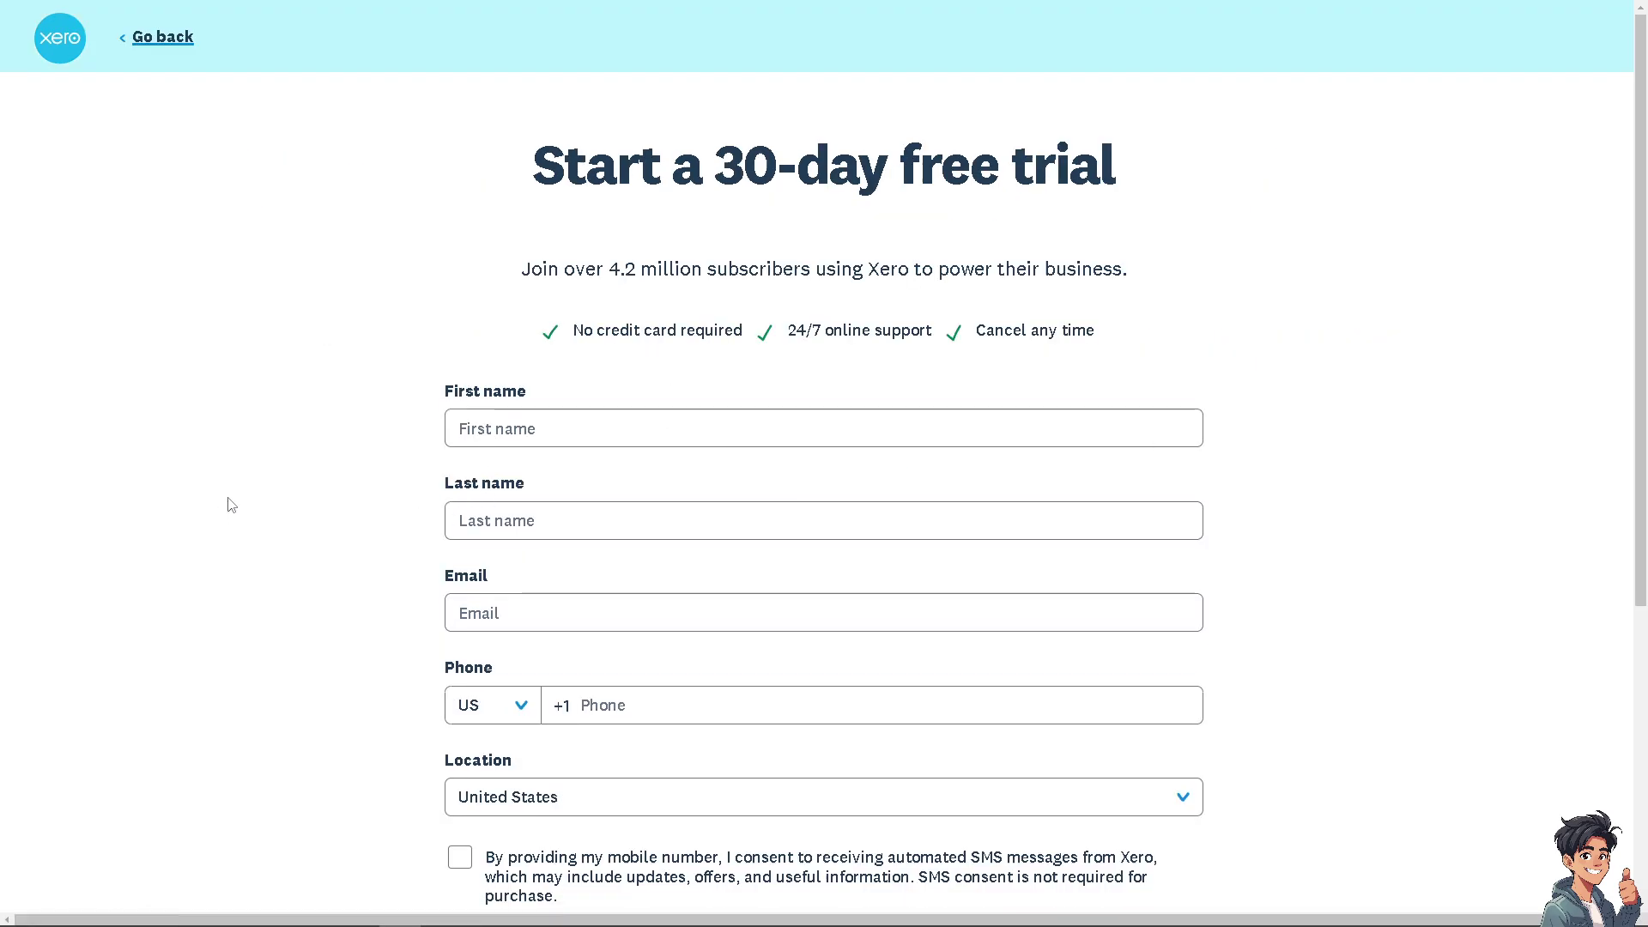
Step: Tick the SMS consent checkbox on the free-trial signup form
left_click(455, 857)
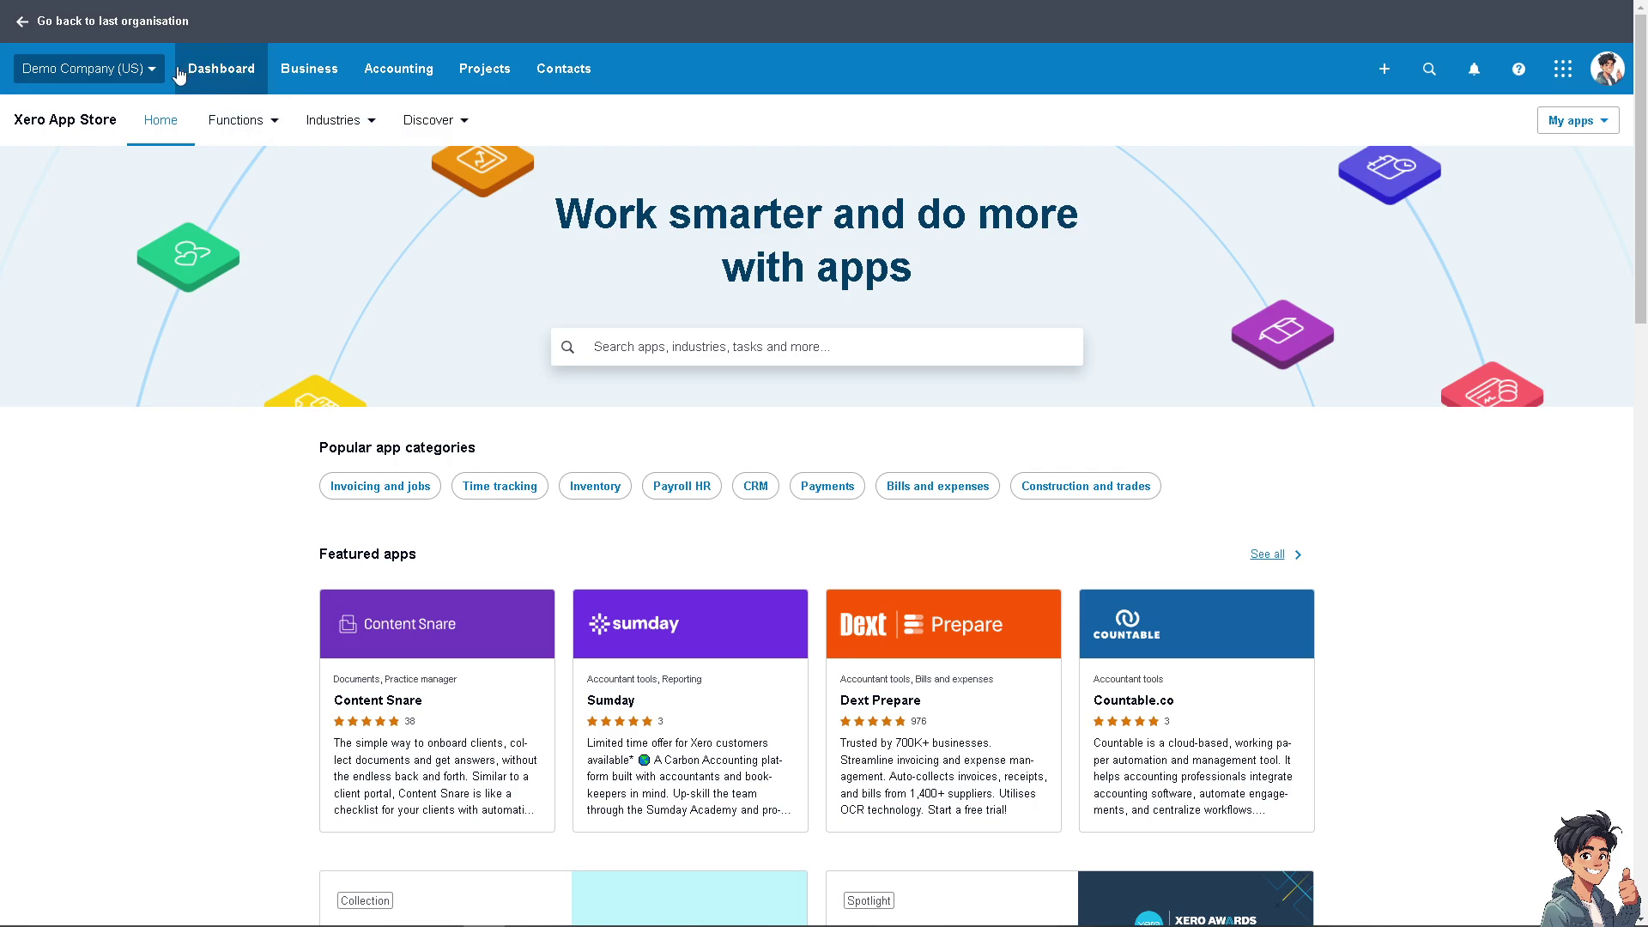
Step: Open Settings from the Demo Company (US) organisation menu
left_click(151, 73)
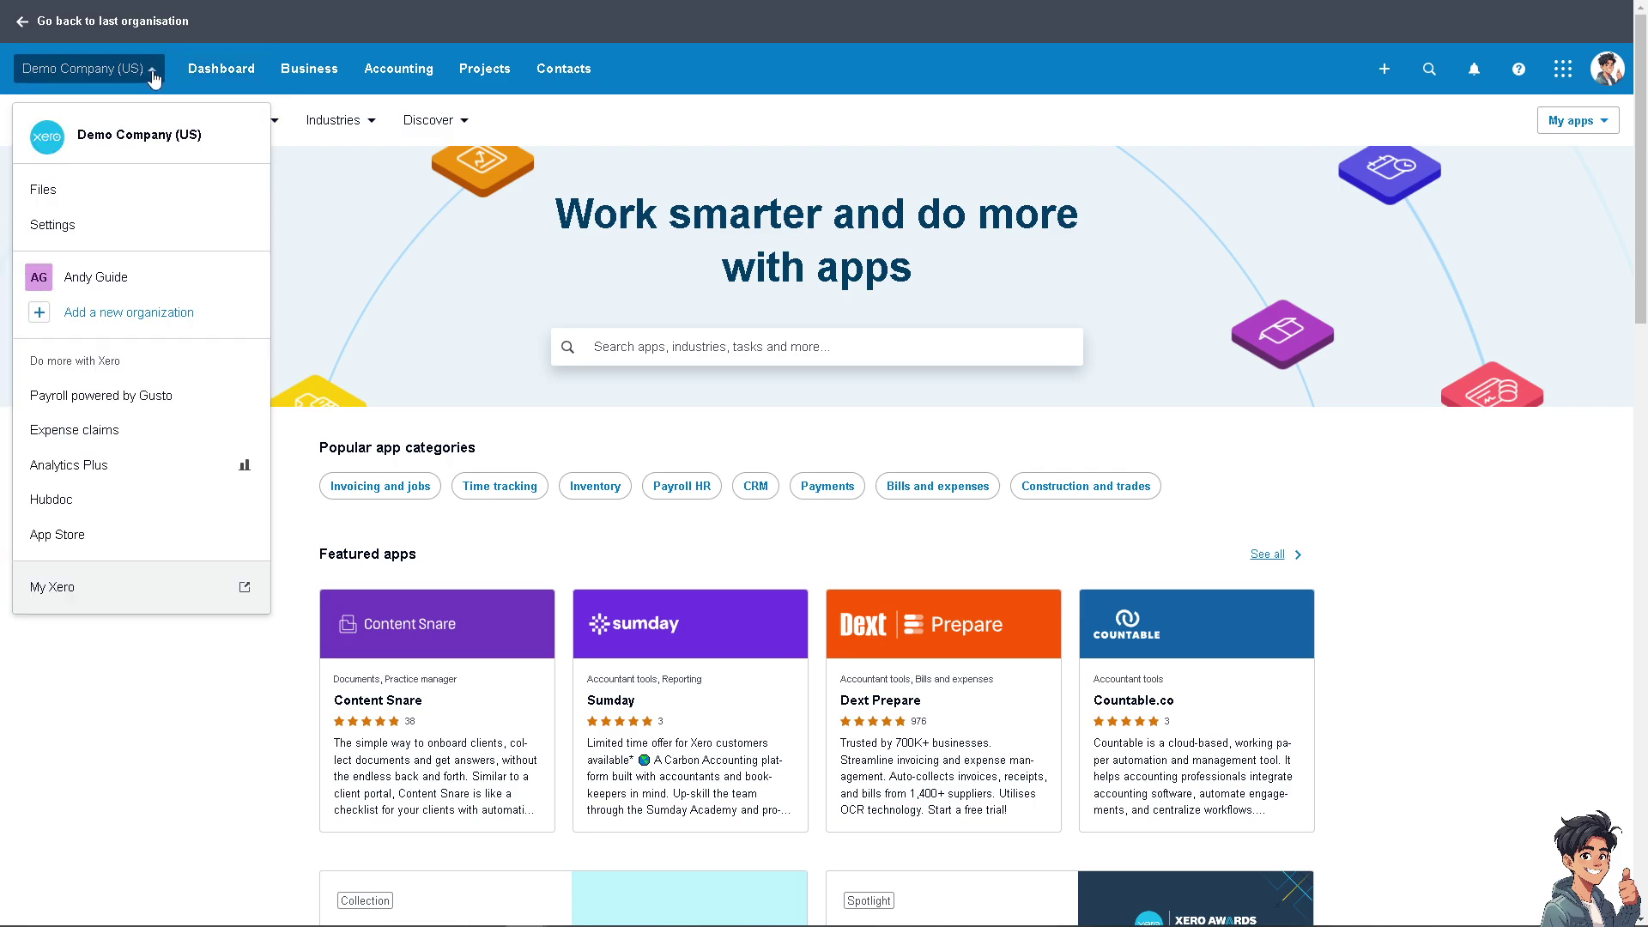
left_click(75, 232)
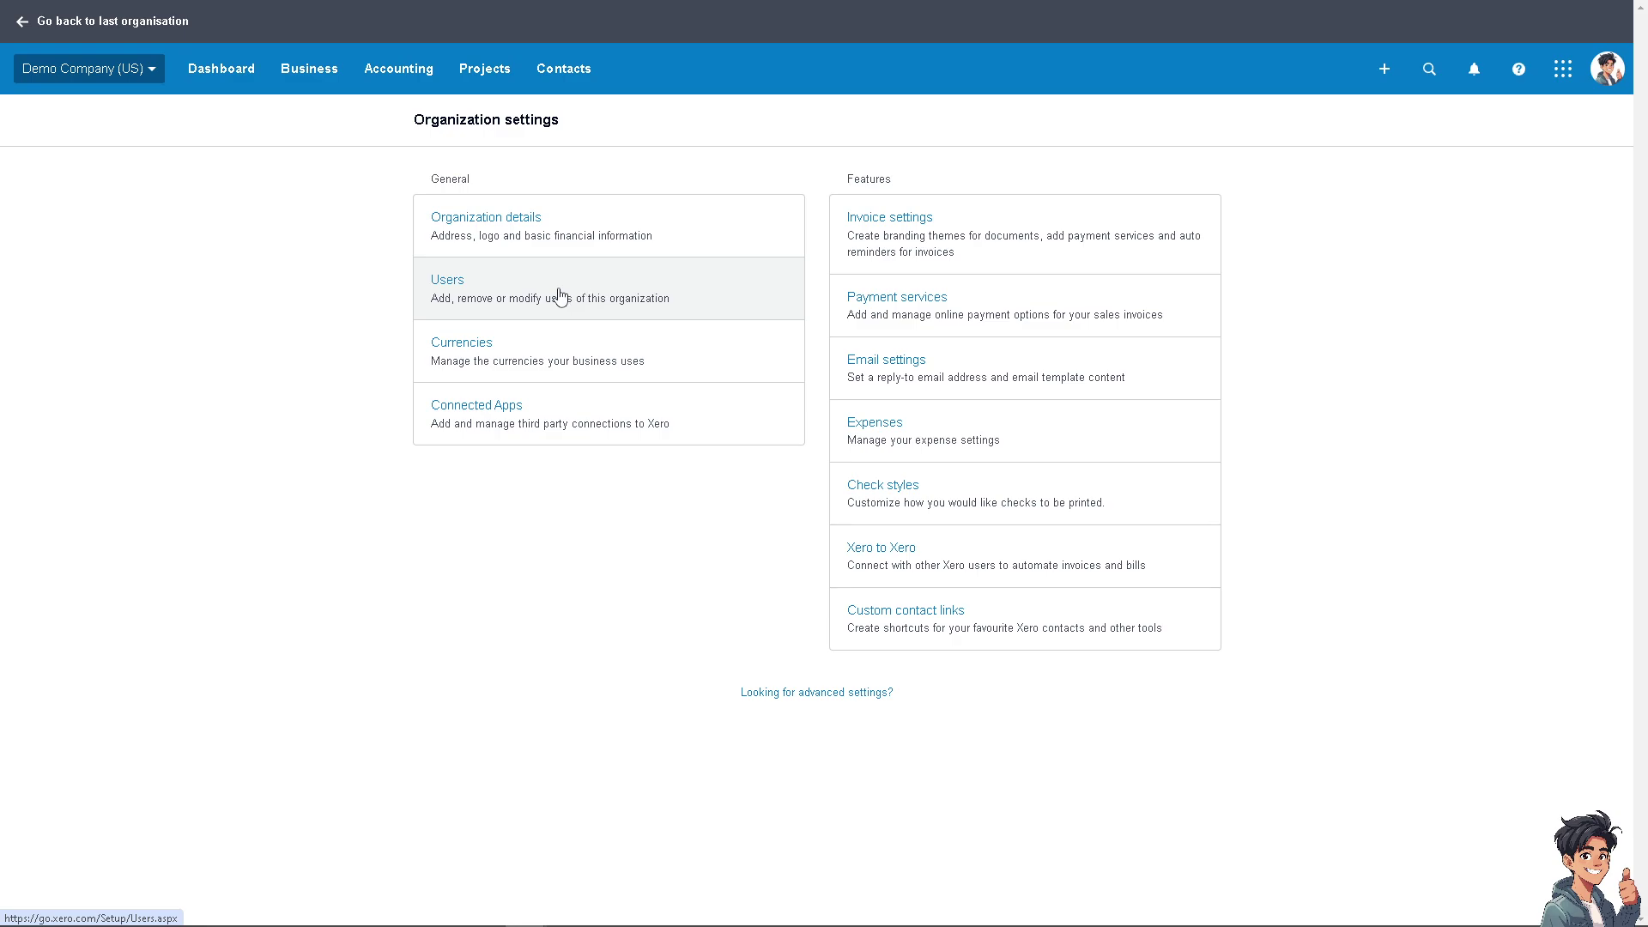
Step: Go to Projects > Time entries to view the 12–18 Aug week
left_click(492, 76)
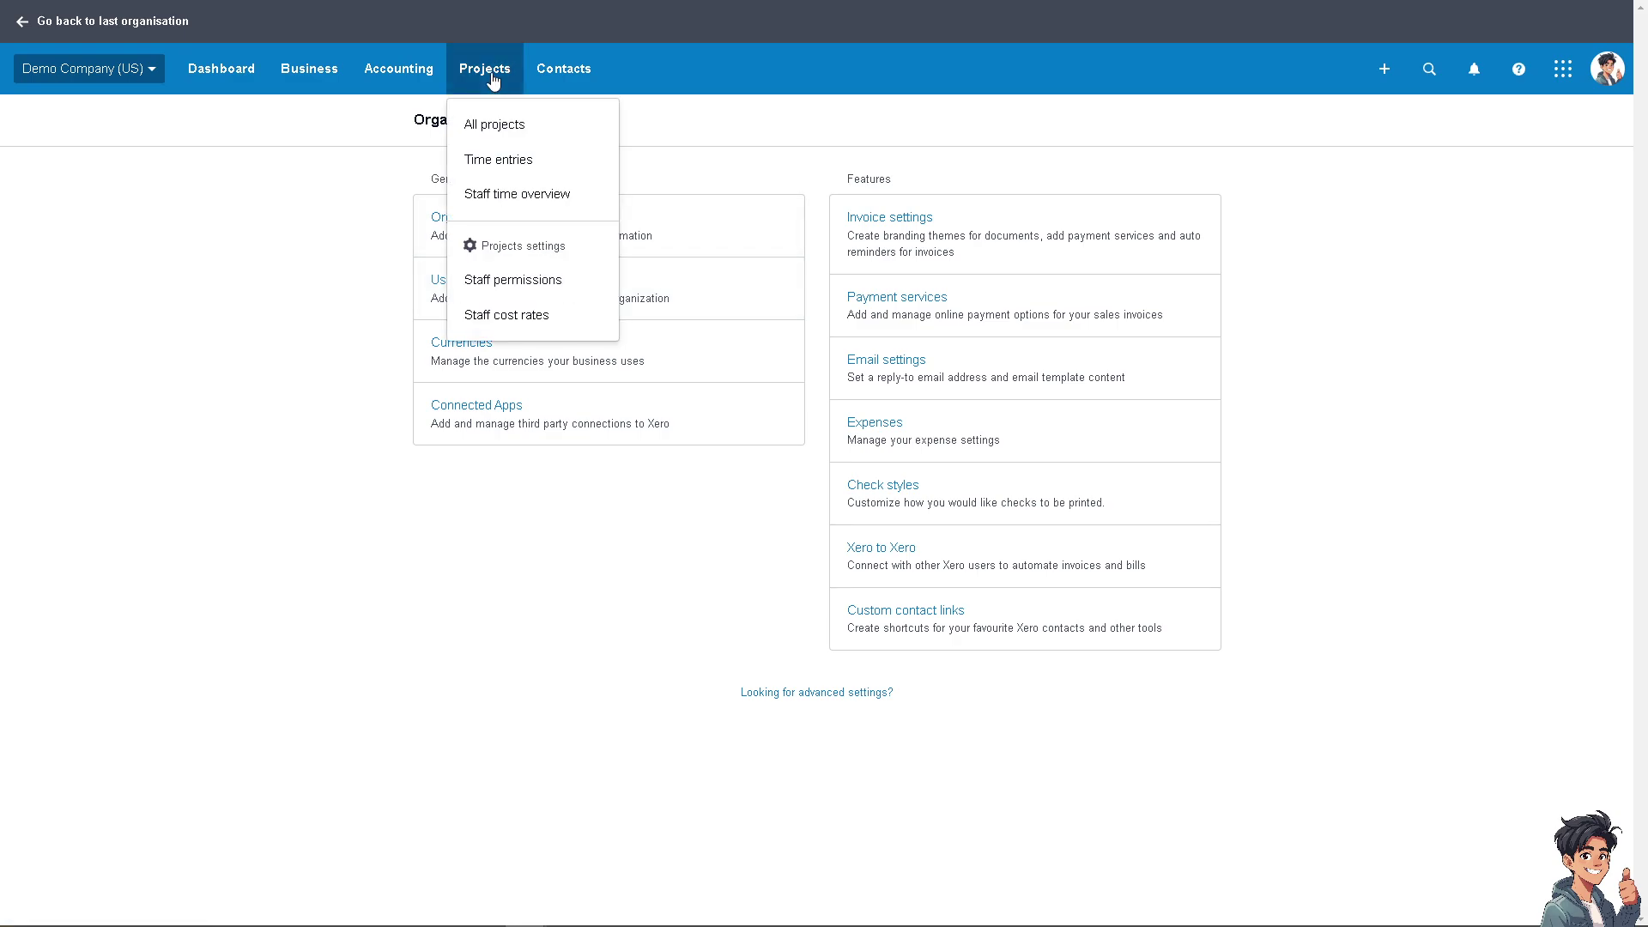
left_click(538, 165)
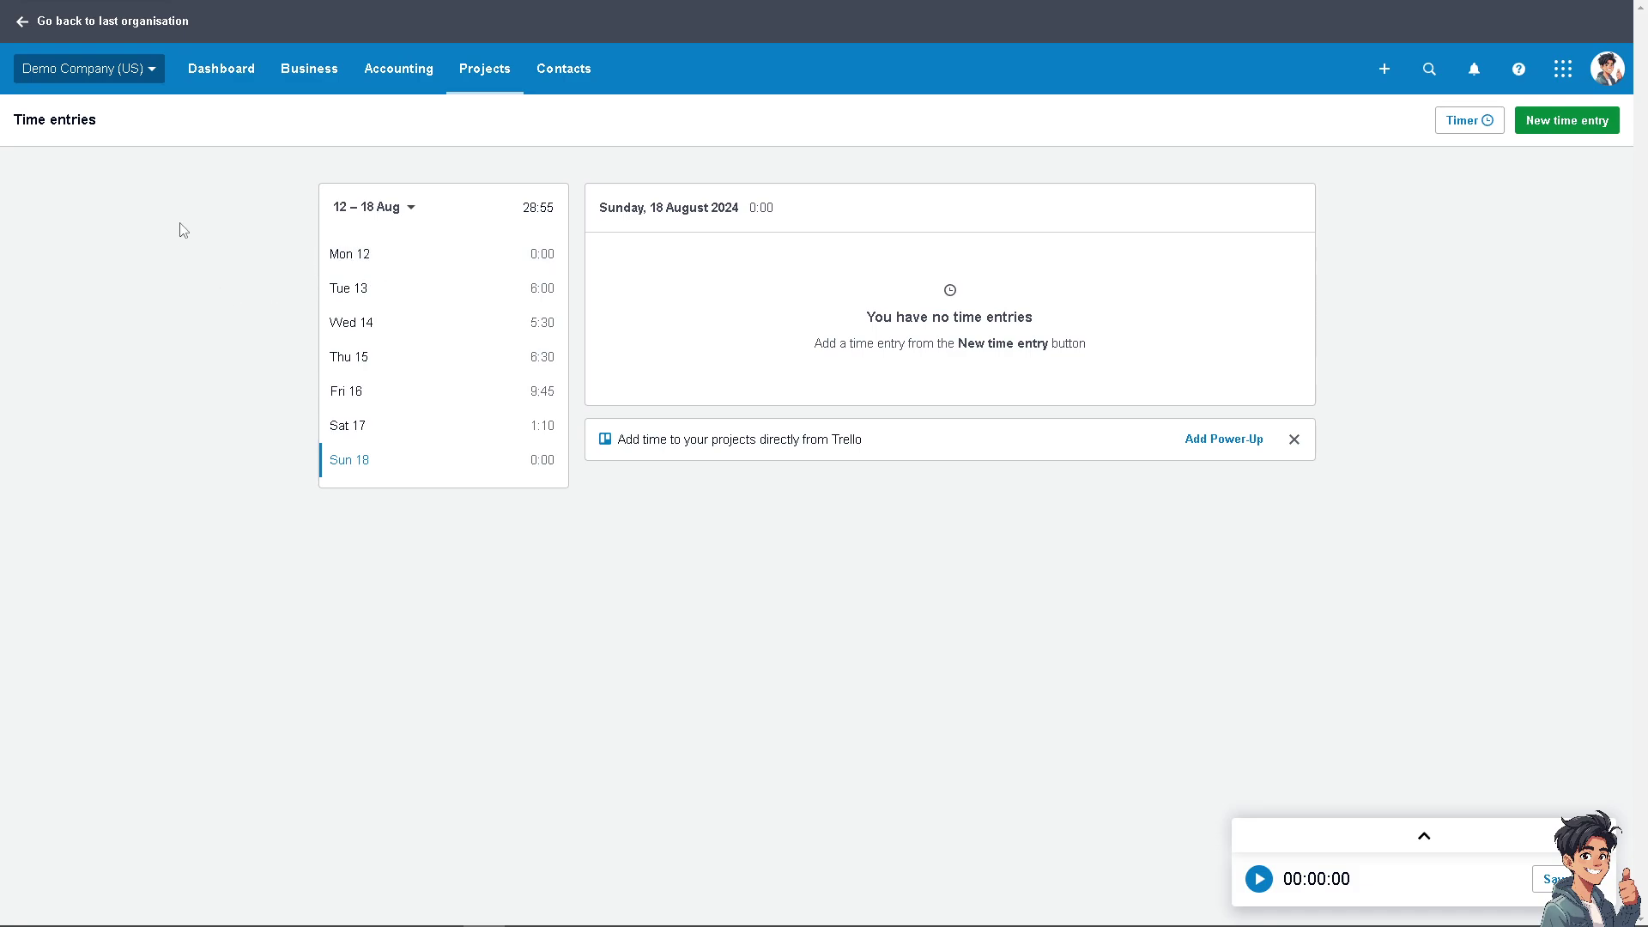
Step: From the dashboard, start reconciling the Checking Account's 29 items
left_click(225, 70)
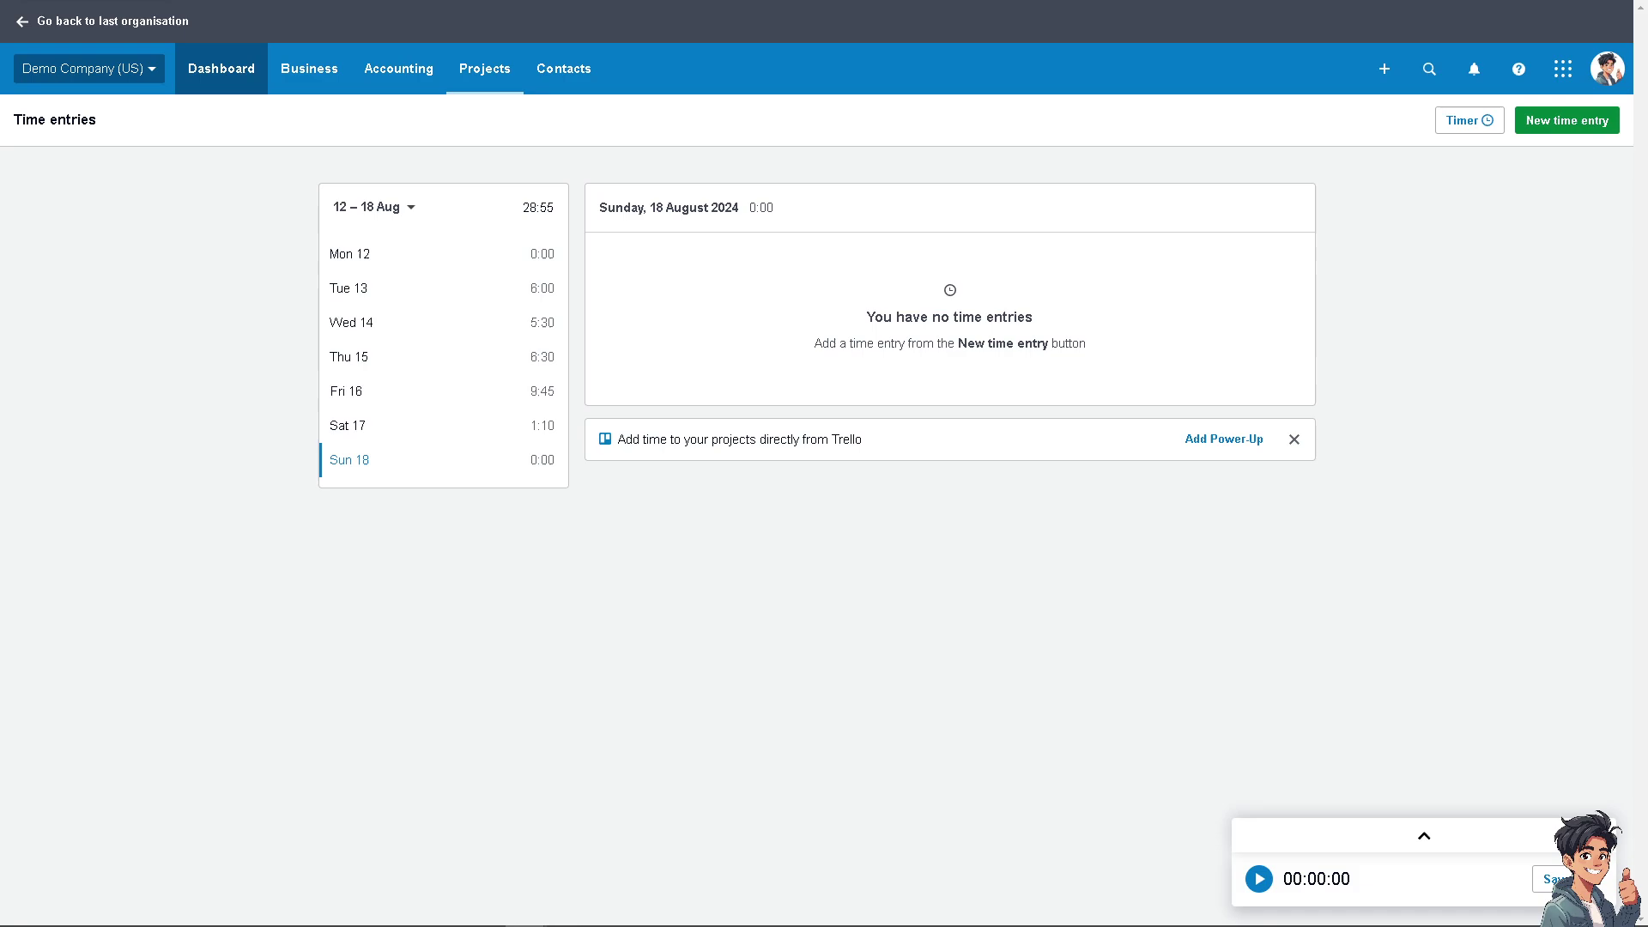
scroll(51, 364, "down", 3)
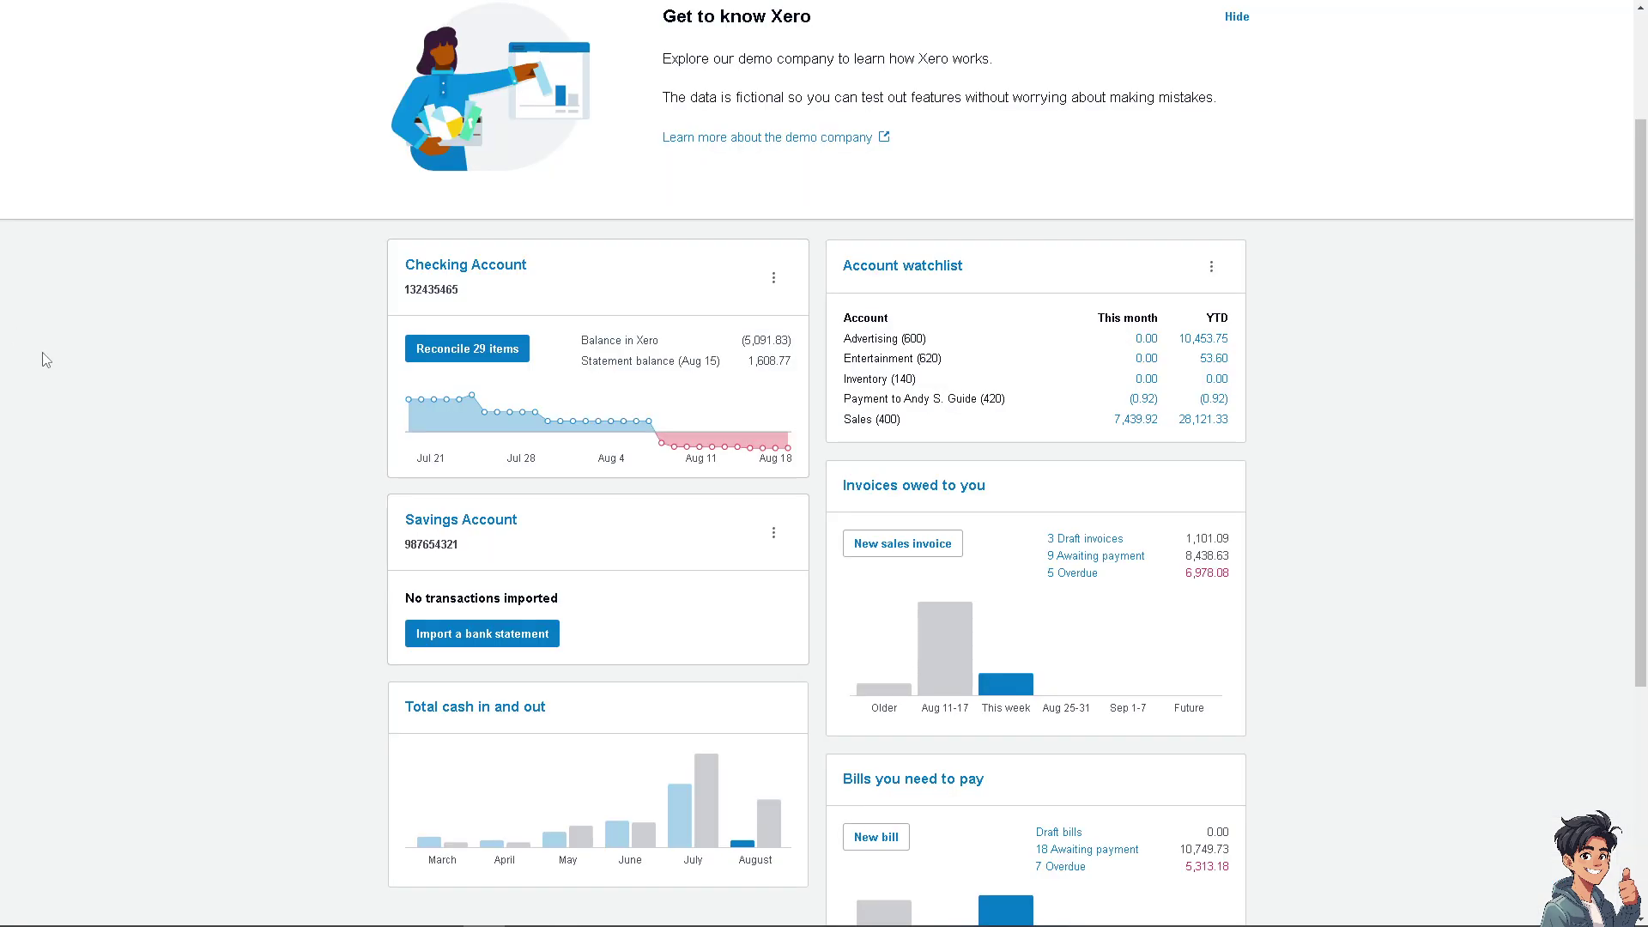
left_click(477, 354)
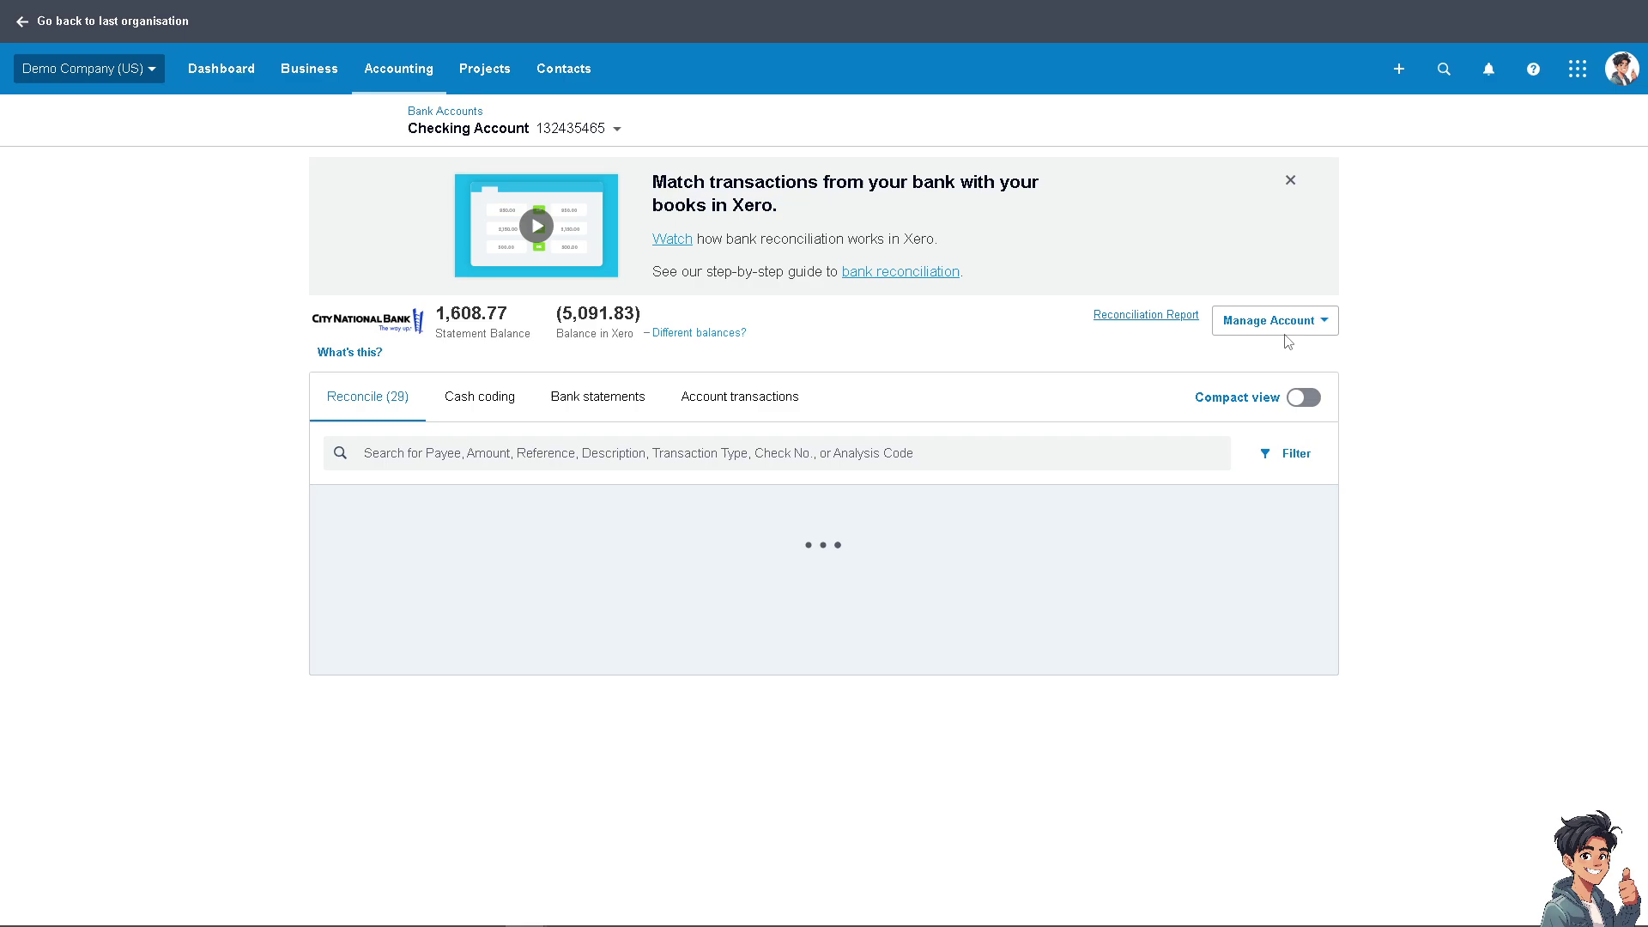
Step: Reload the reconciliation view via Manage Account and scroll down to the City Limousines line
left_click(1319, 323)
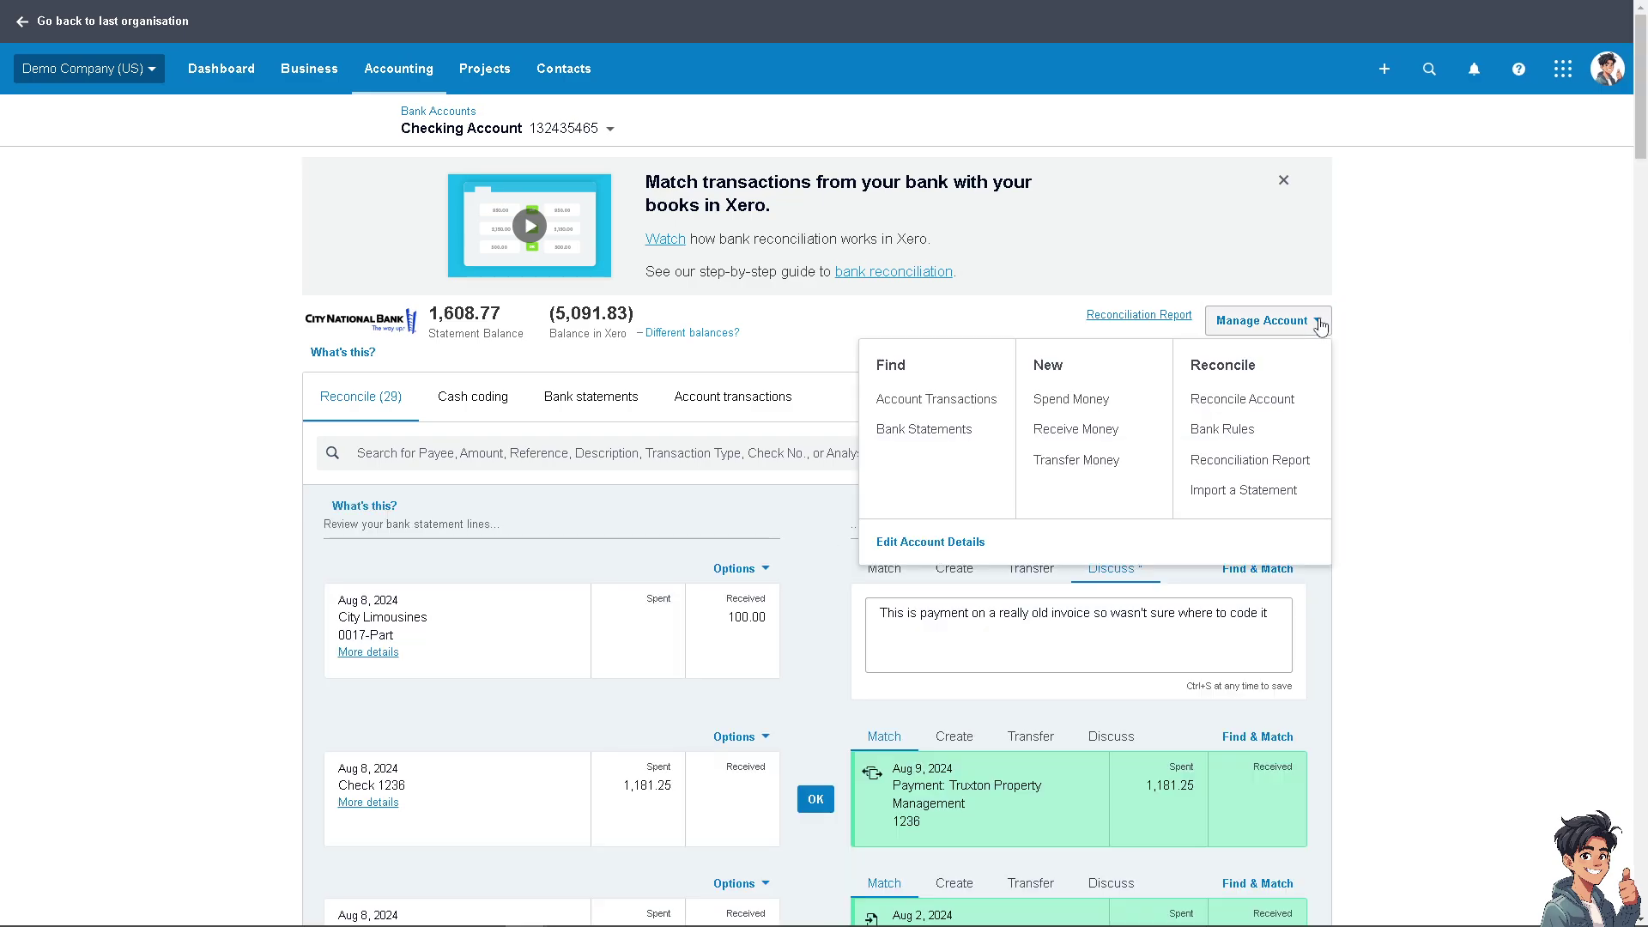
left_click(1225, 407)
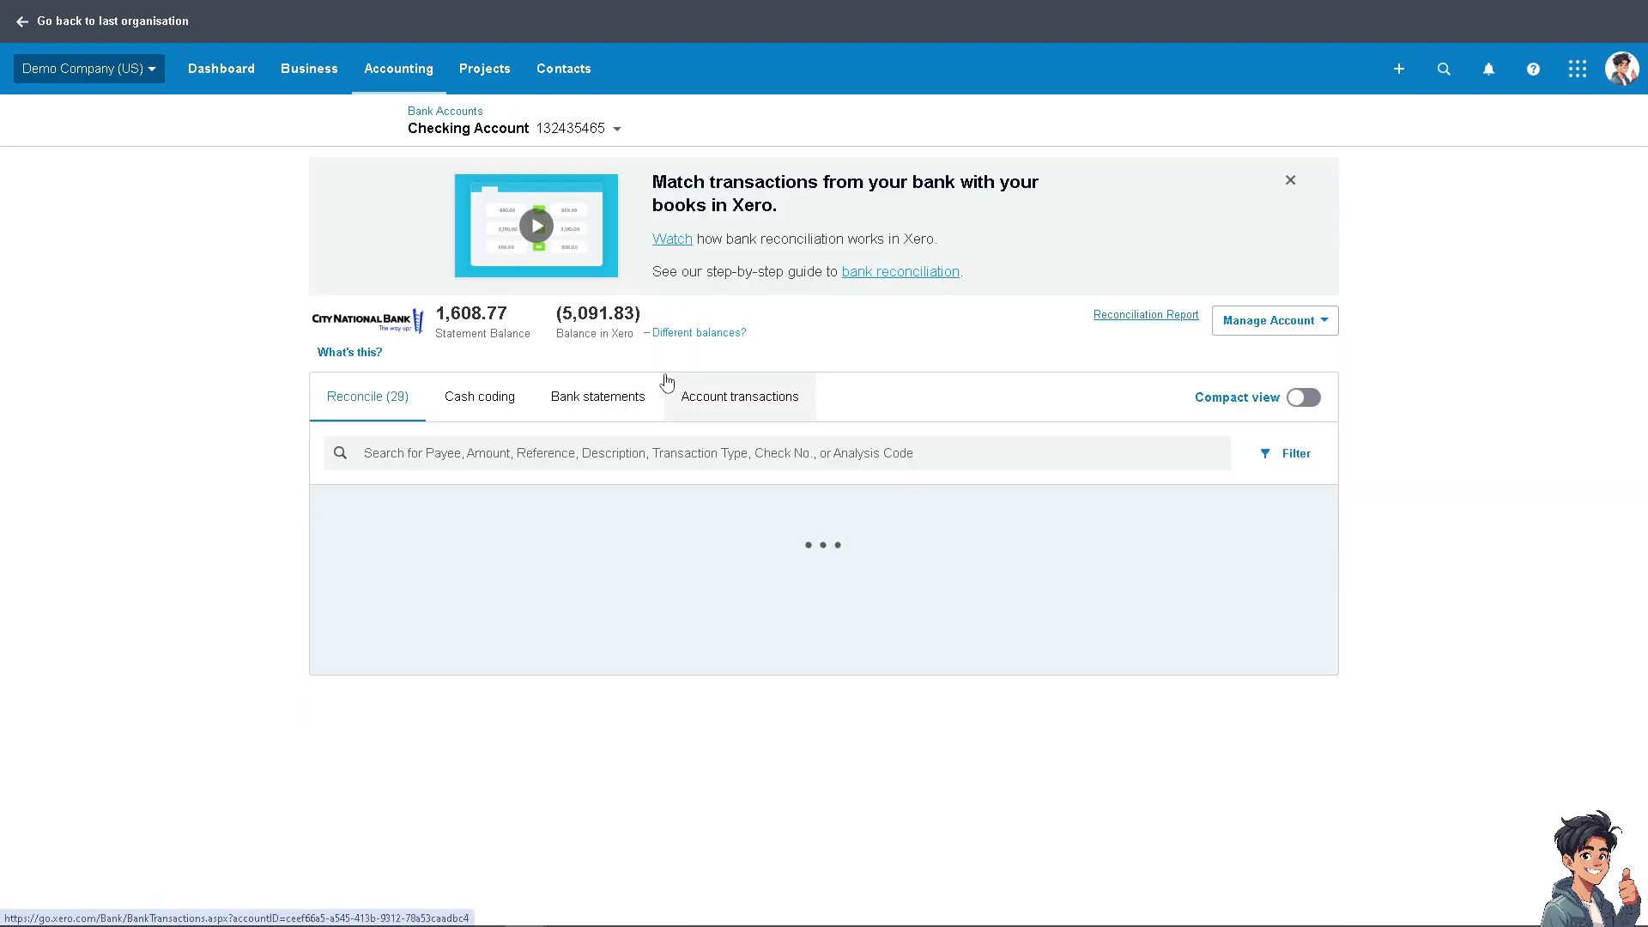
left_click(1318, 325)
left_click(196, 508)
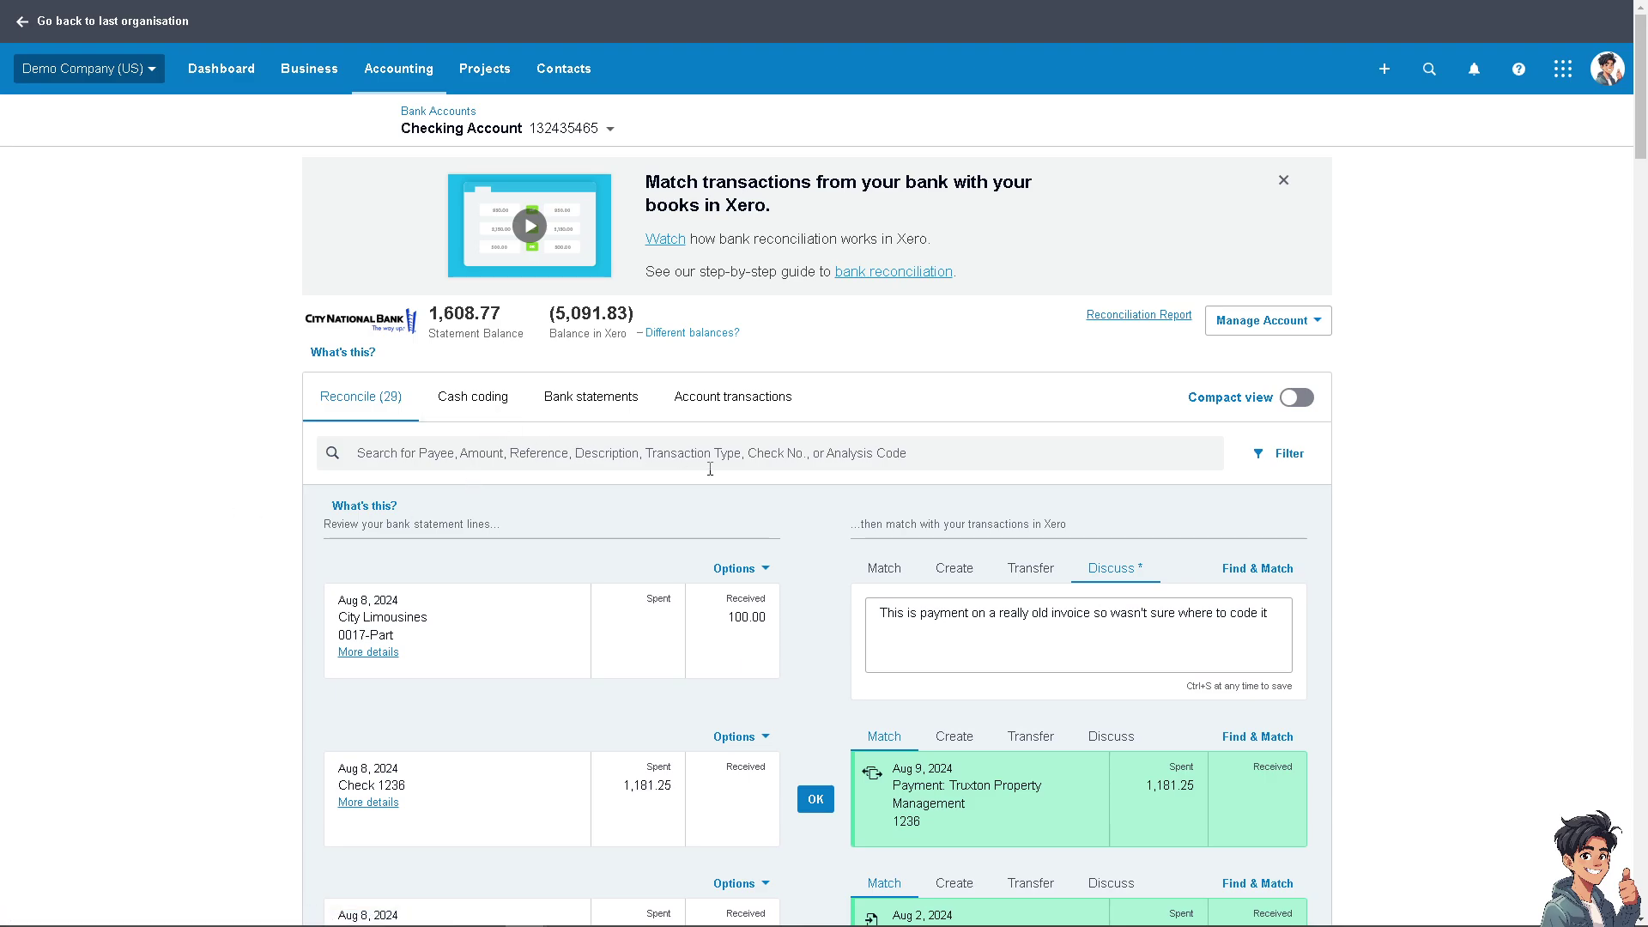
scroll(1102, 598, "down", 4)
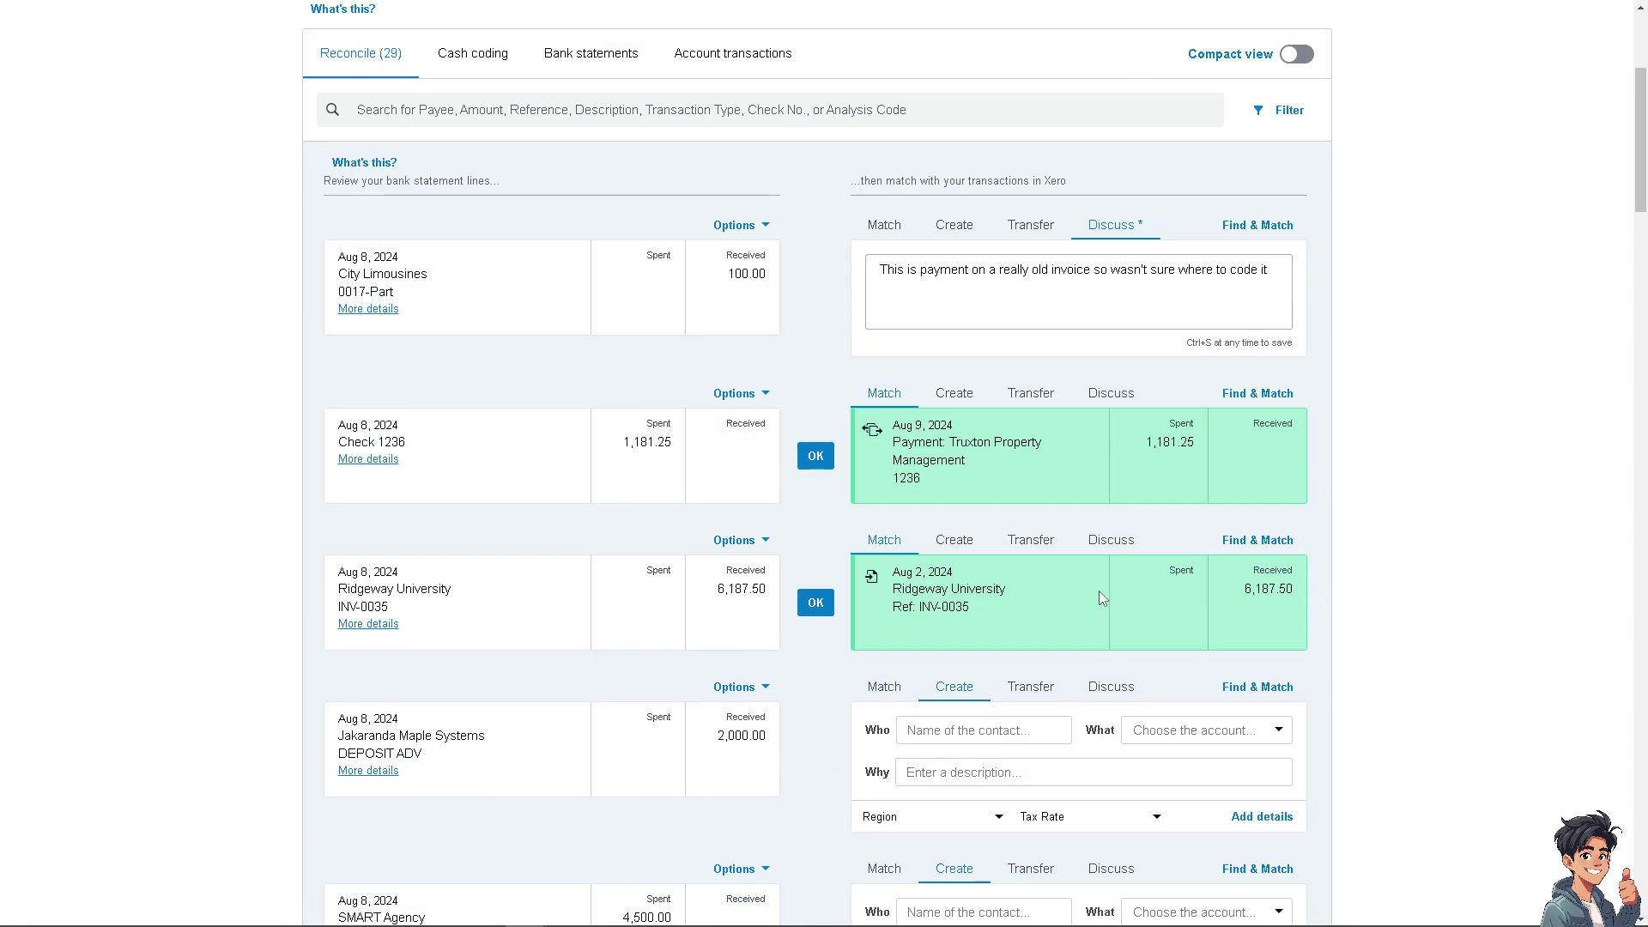
scroll(1103, 599, "down", 18)
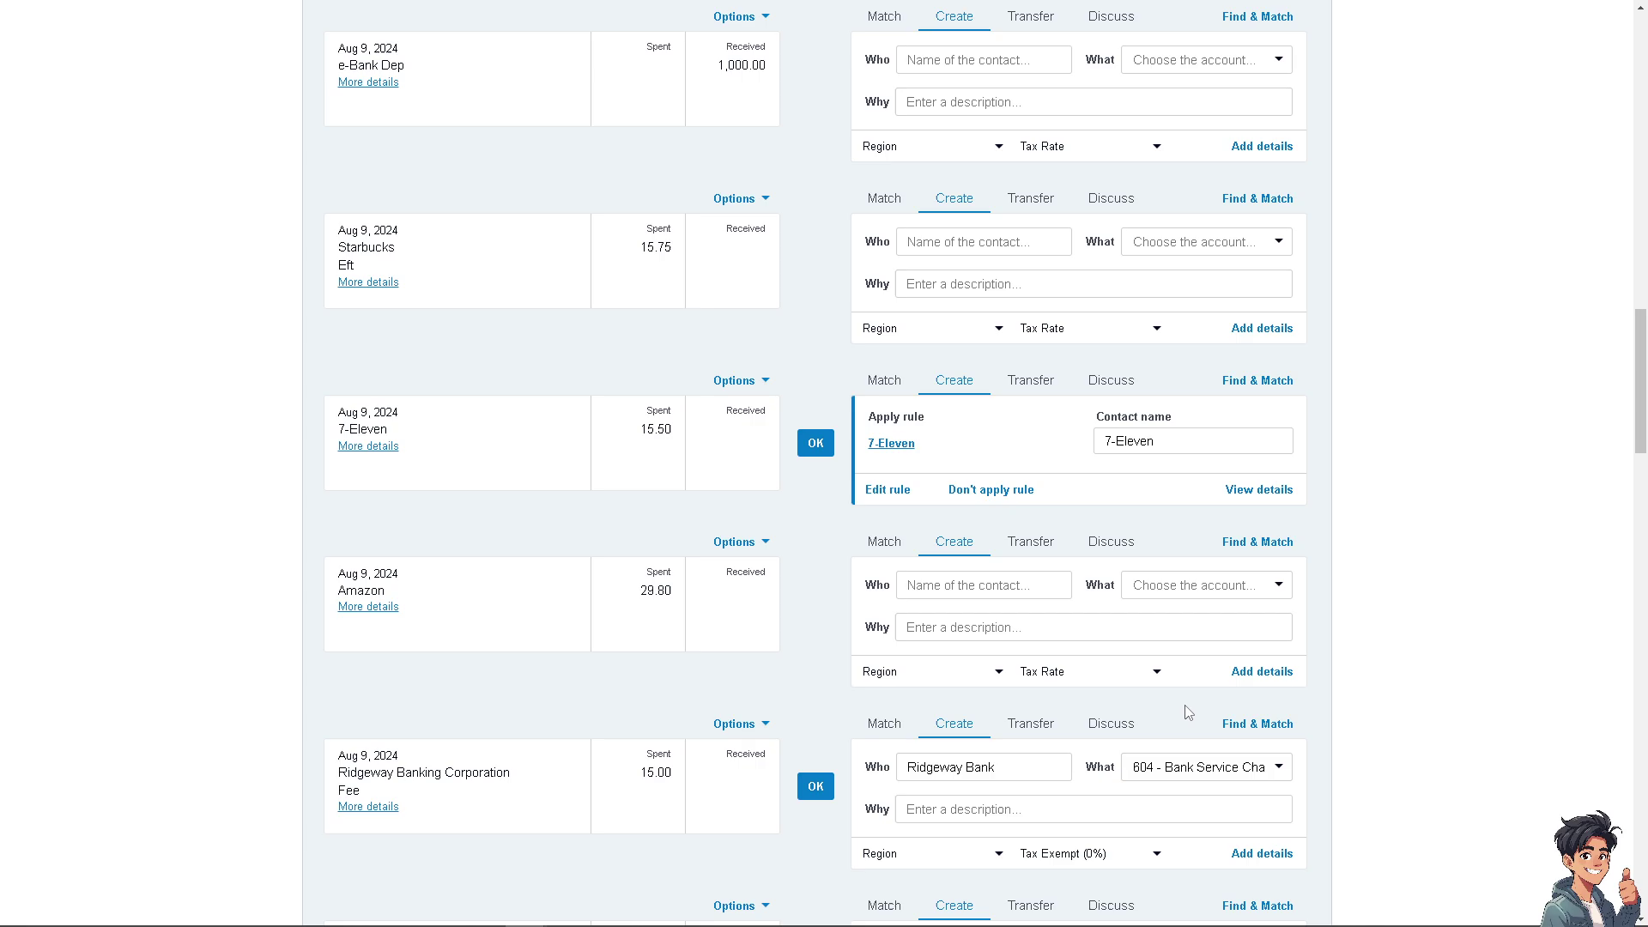
scroll(1189, 713, "down", 11)
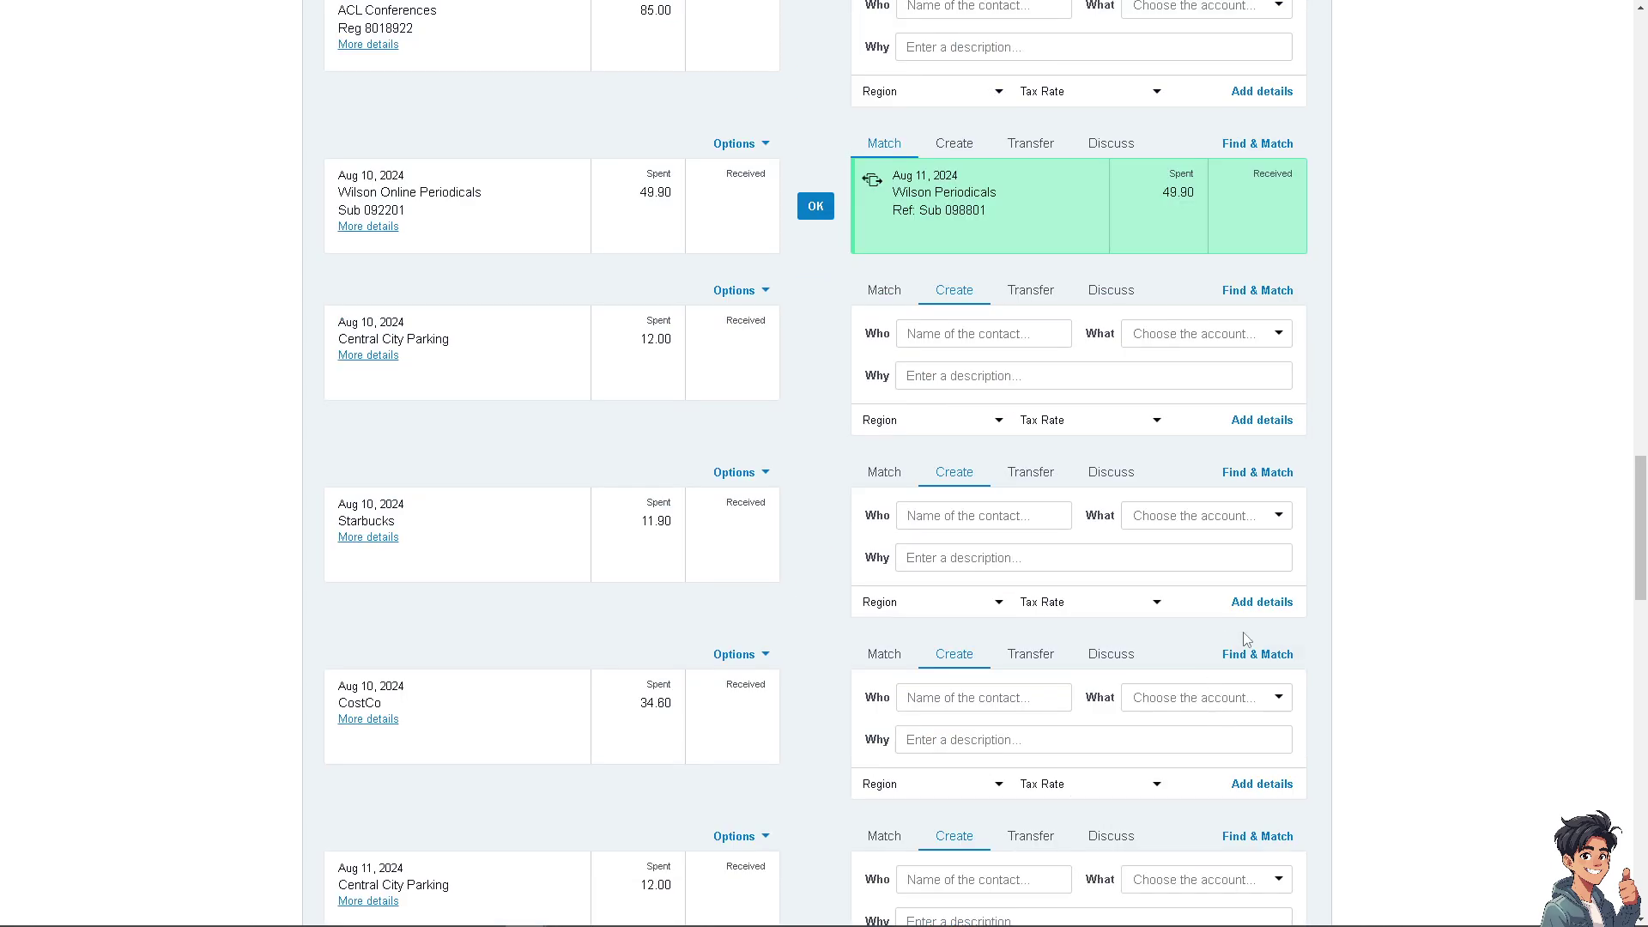
scroll(931, 600, "down", 13)
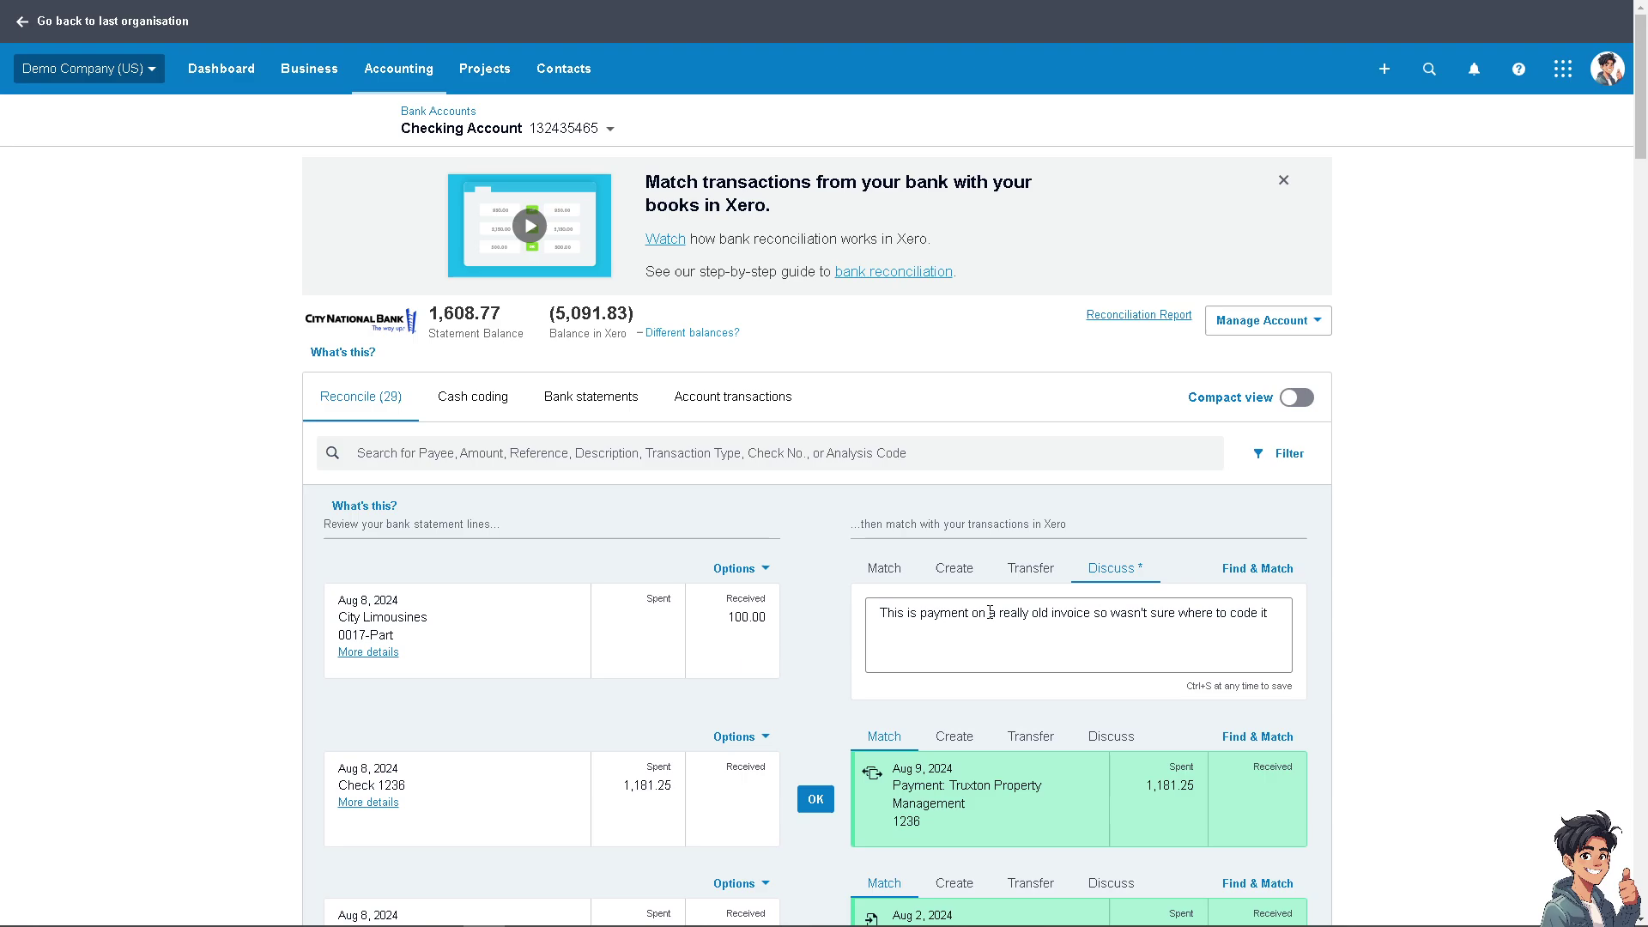
Step: Find & Match the City Limousines 100.00 receipt and scroll through the candidate transactions
left_click(1245, 568)
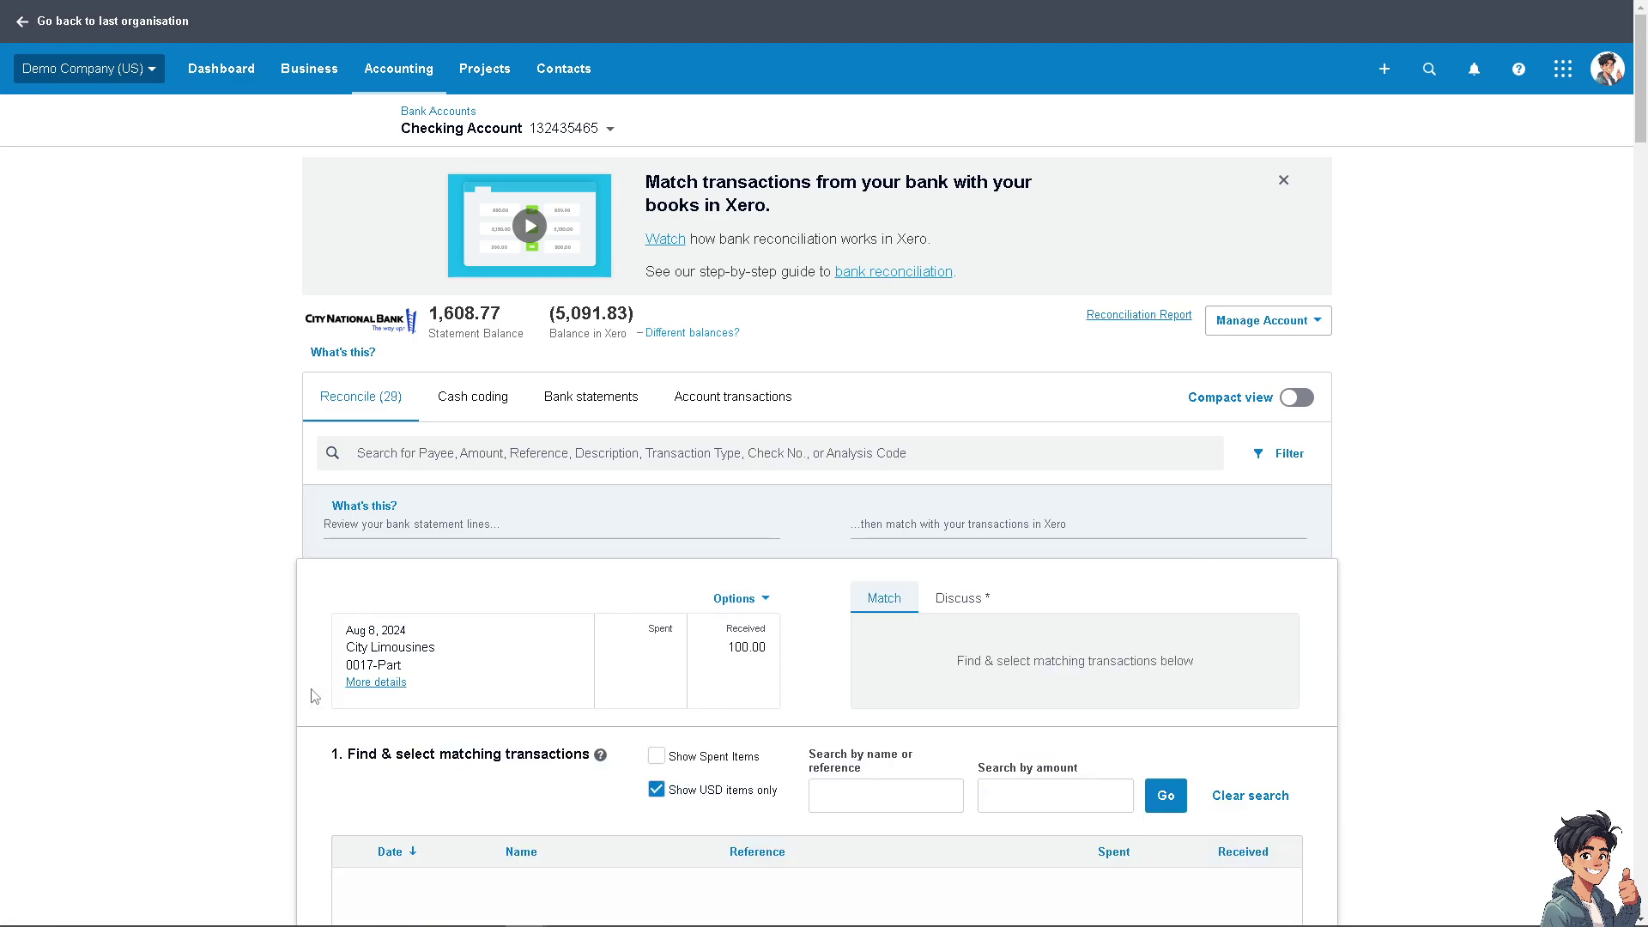
scroll(419, 709, "down", 2)
scroll(552, 777, "down", 2)
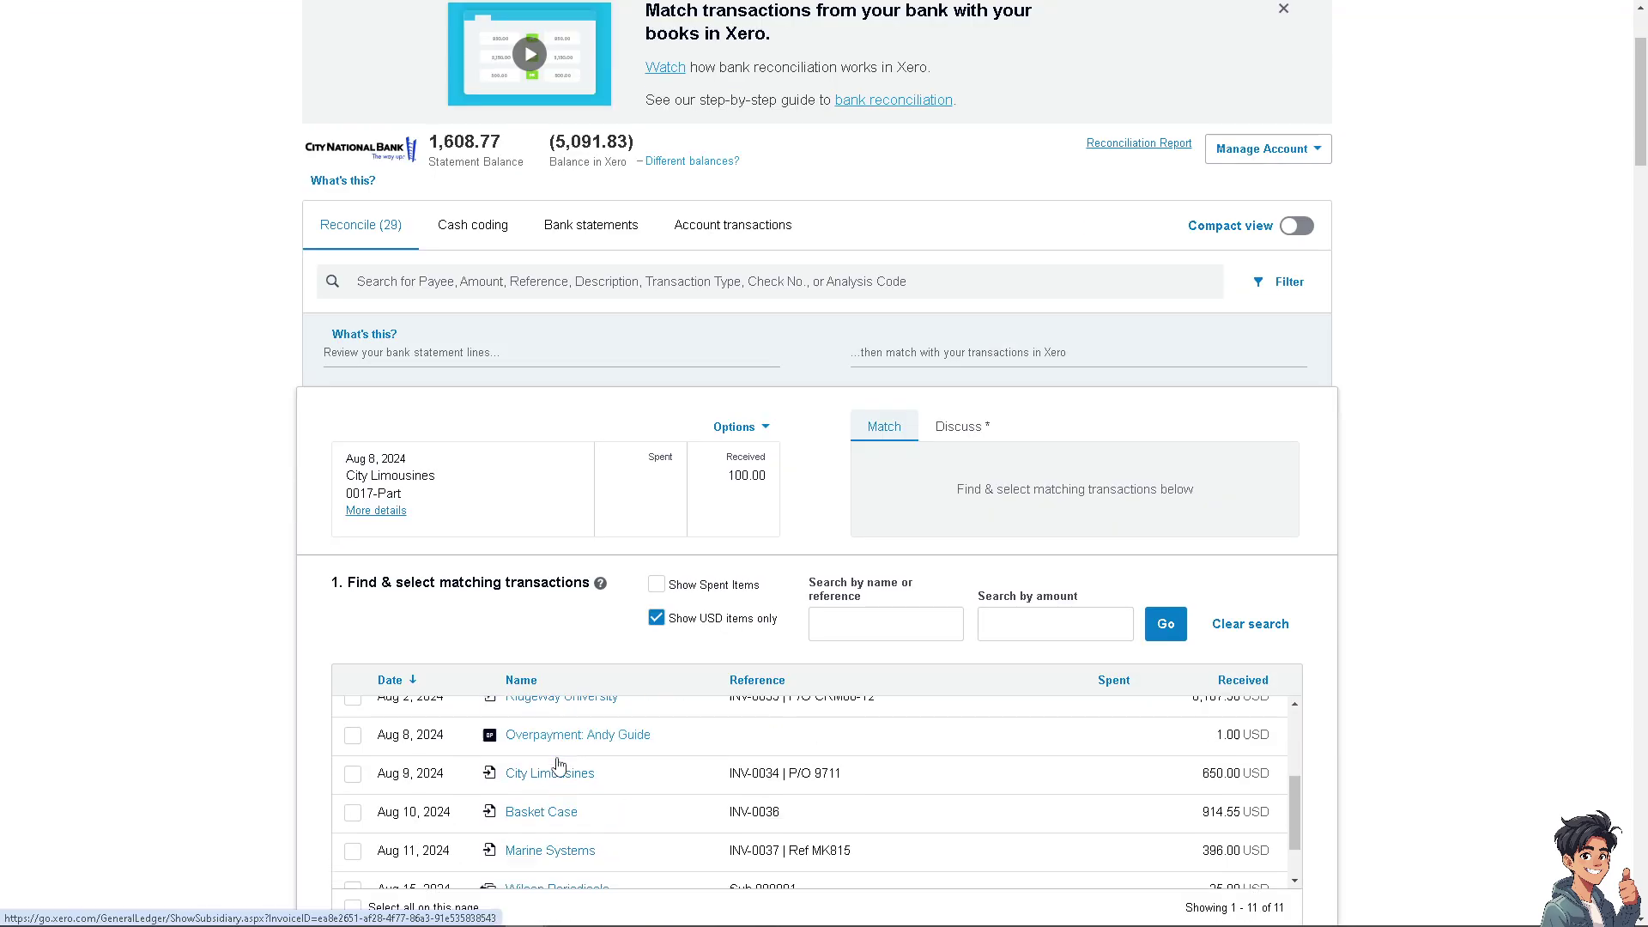
scroll(563, 823, "down", 2)
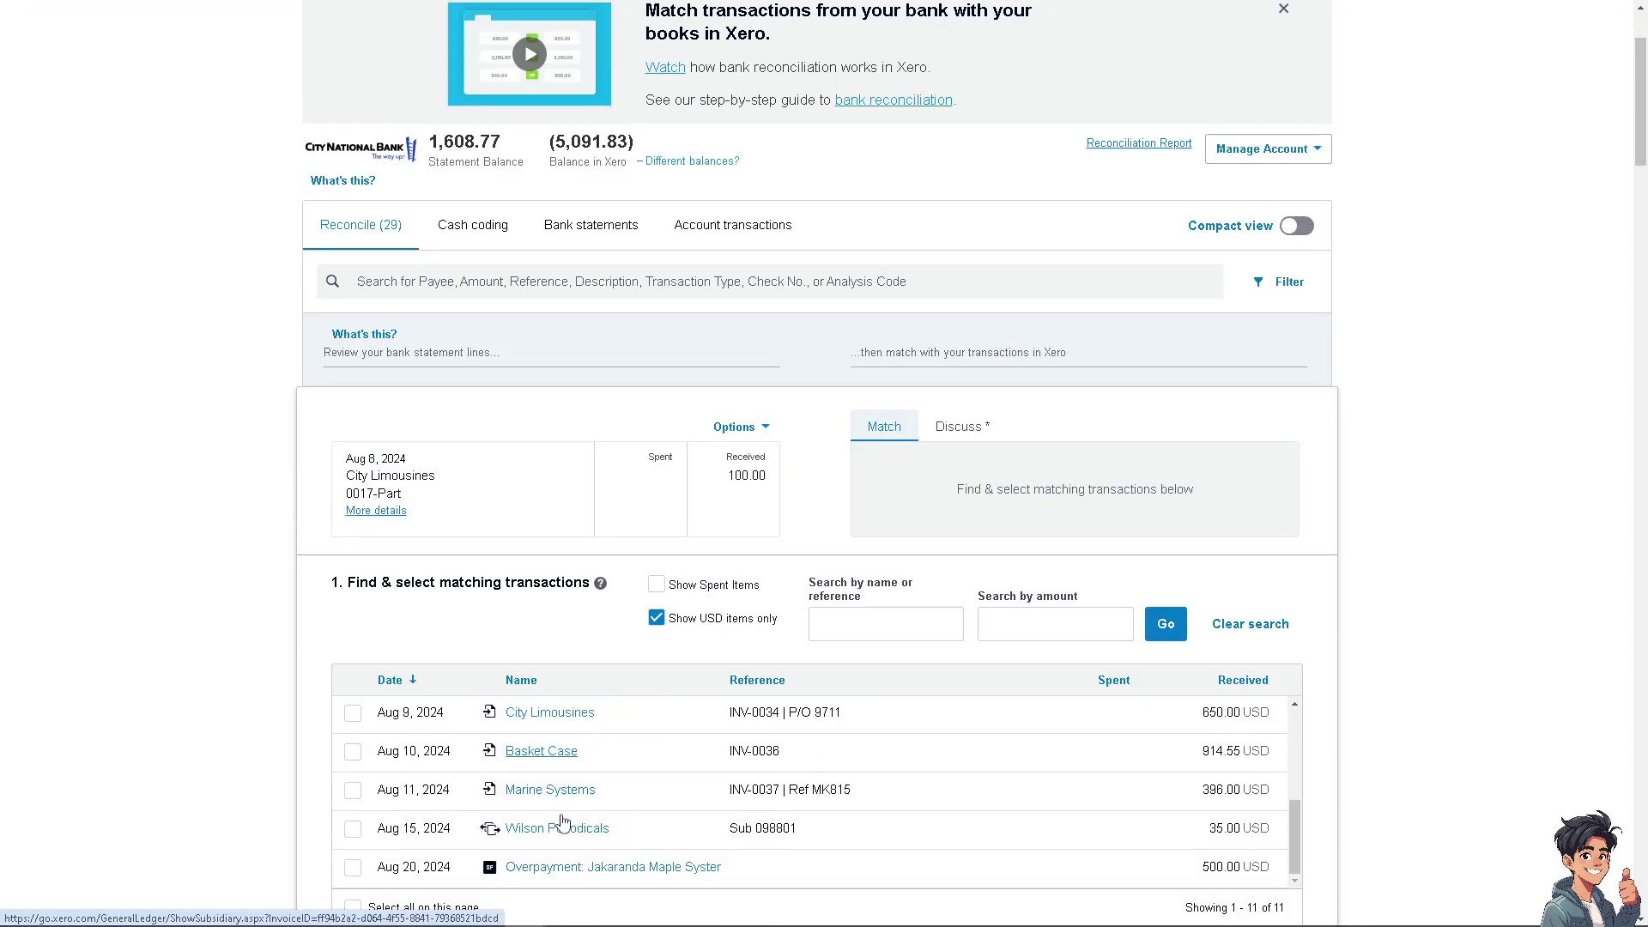
Step: Edit the Jakaranda Maple Systems 500.00 overpayment dated Aug 20, 2024
left_click(554, 869)
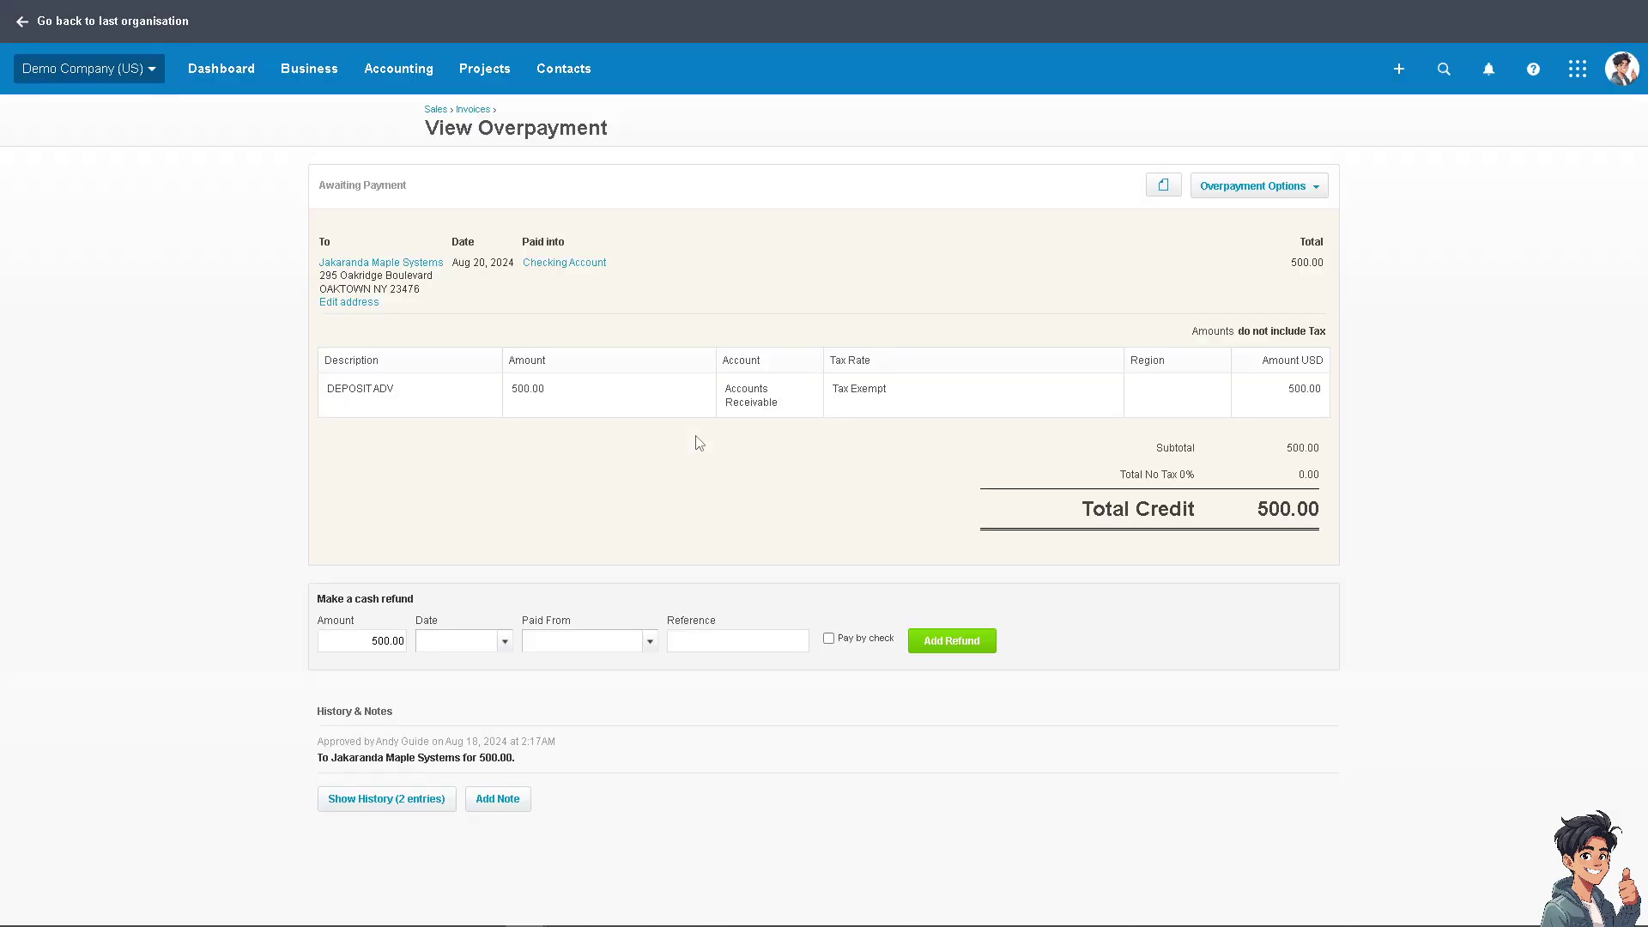
left_click(1313, 188)
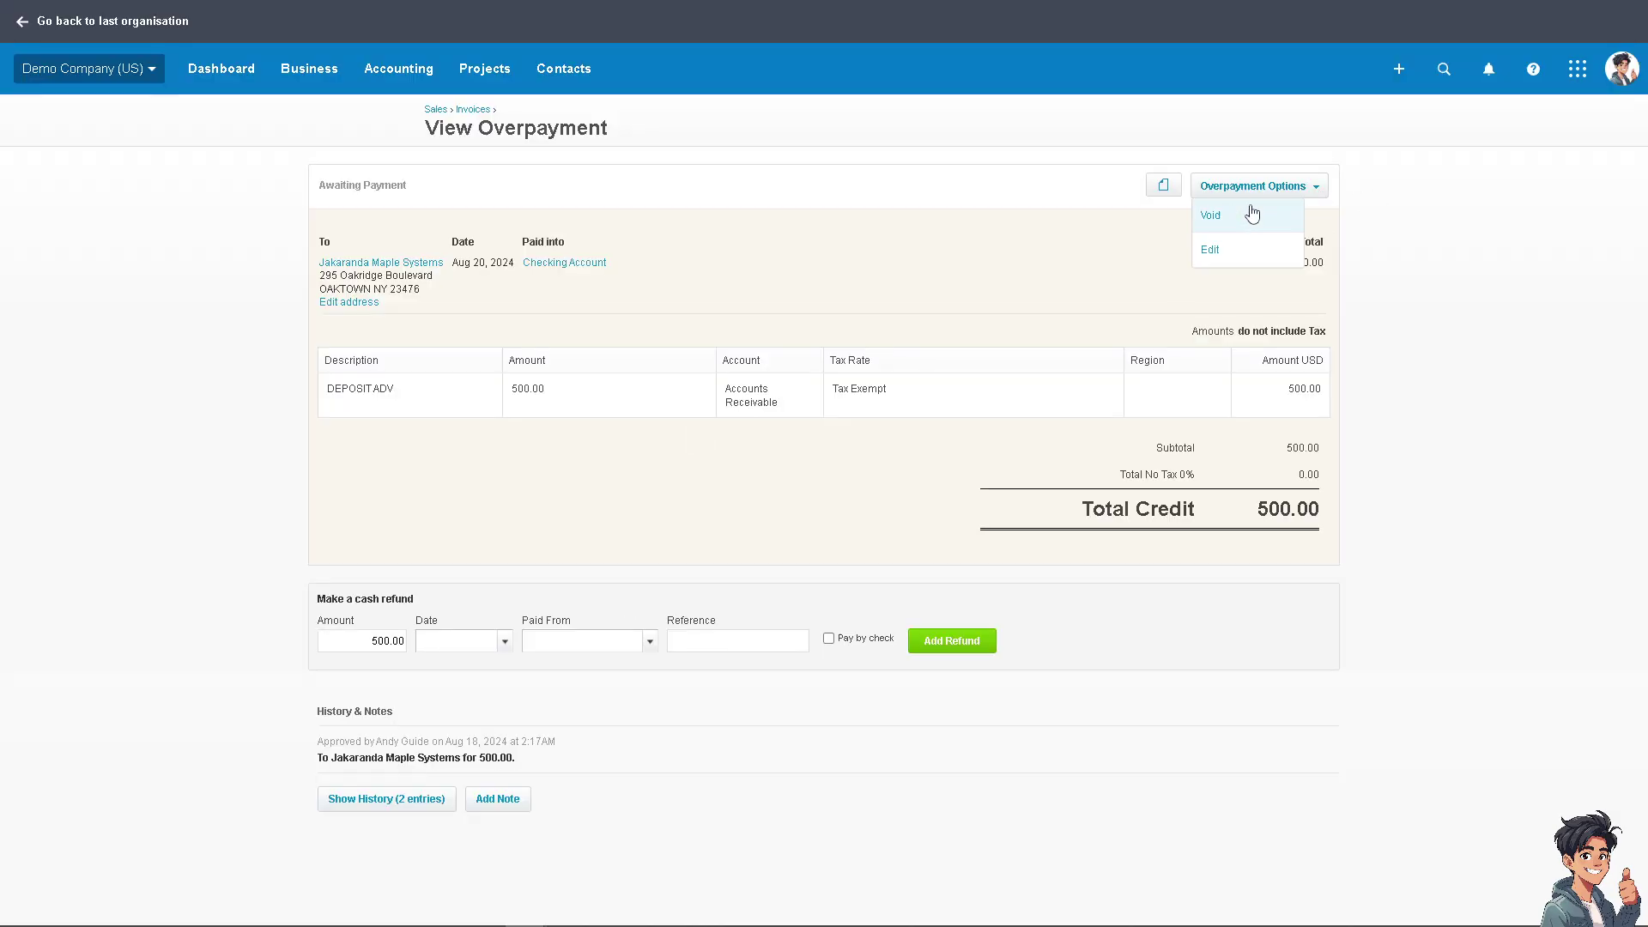
left_click(1206, 252)
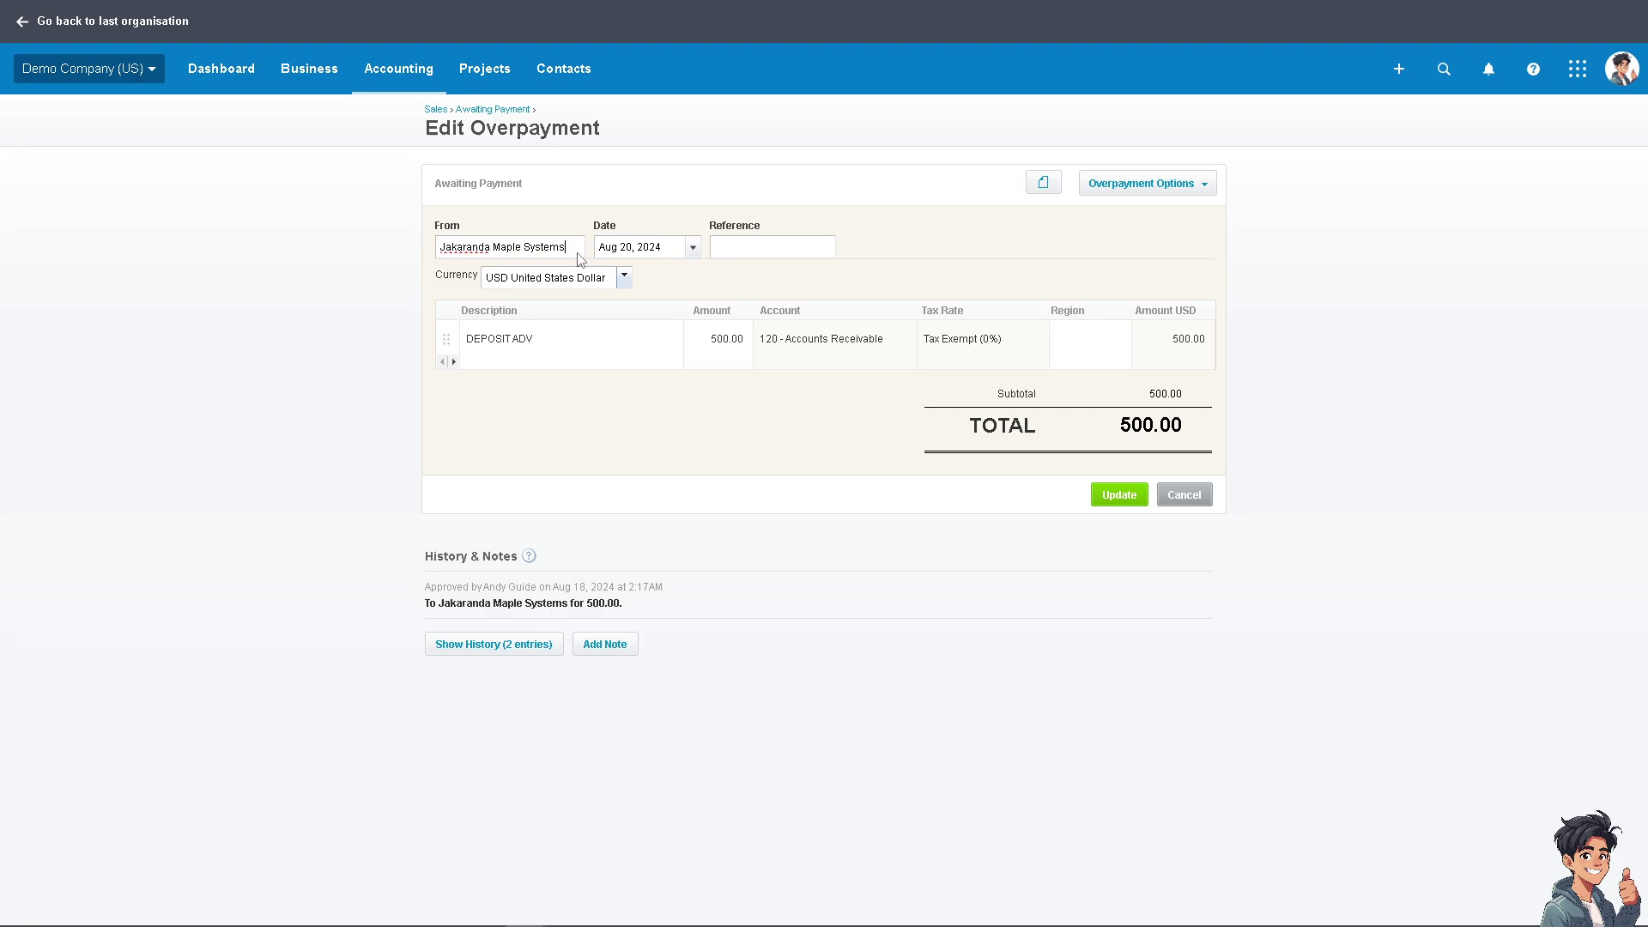
left_click_drag(570, 254, 396, 258)
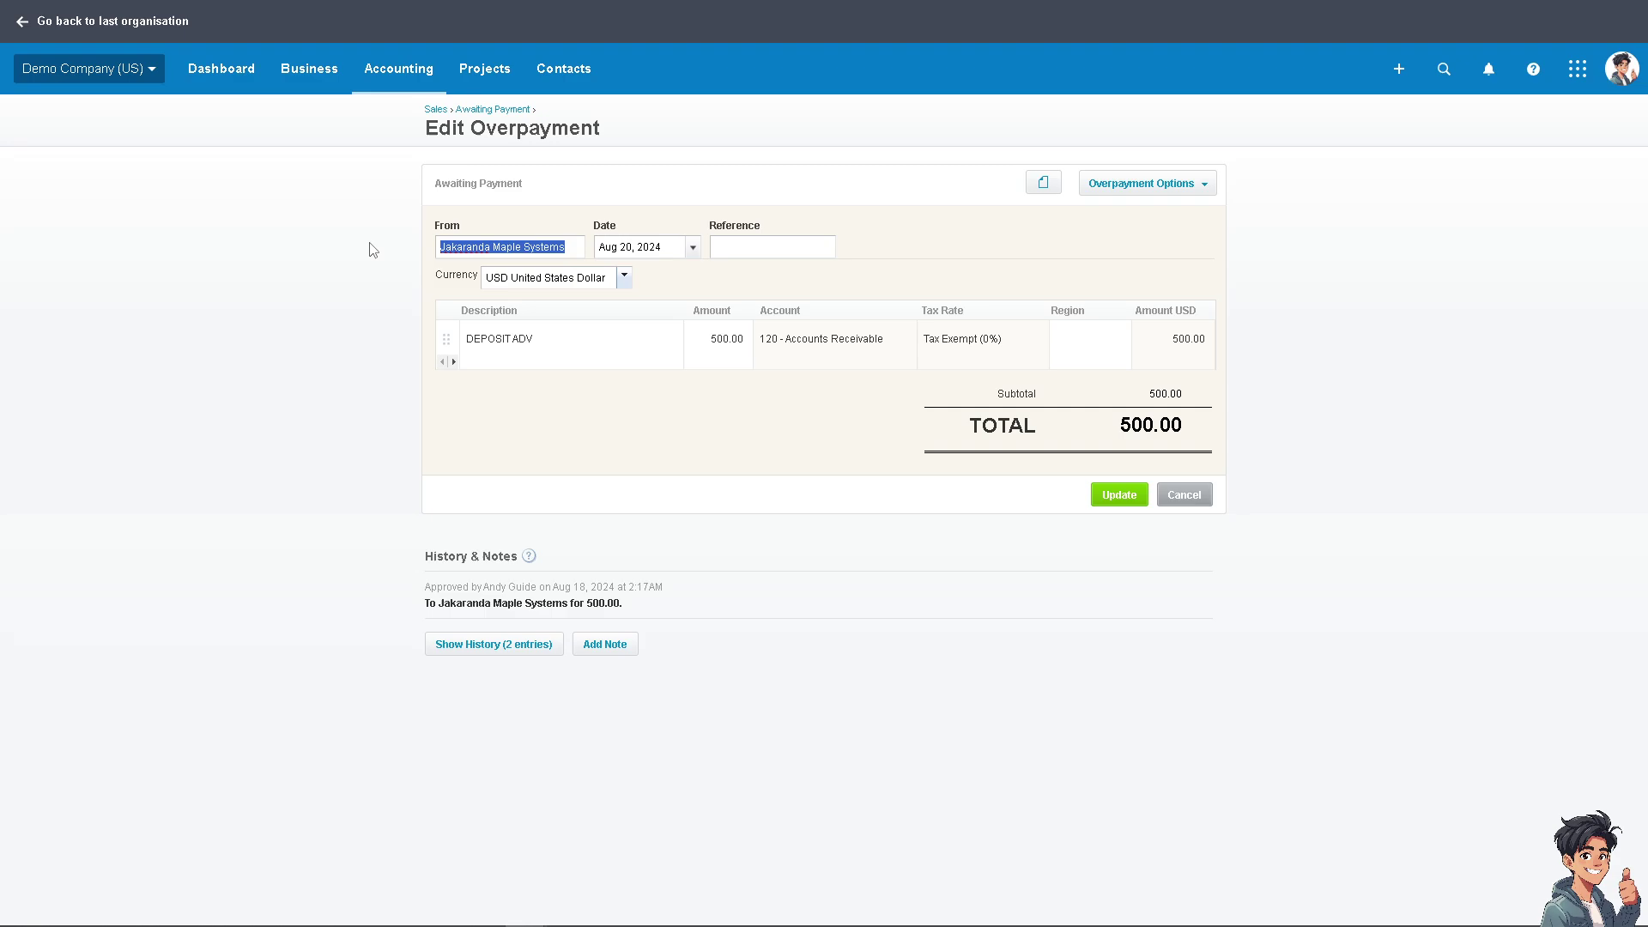
Step: Replace the overpayment line's DEPOSIT ADV description with EMPLOYEE PAYMENT
left_click(567, 345)
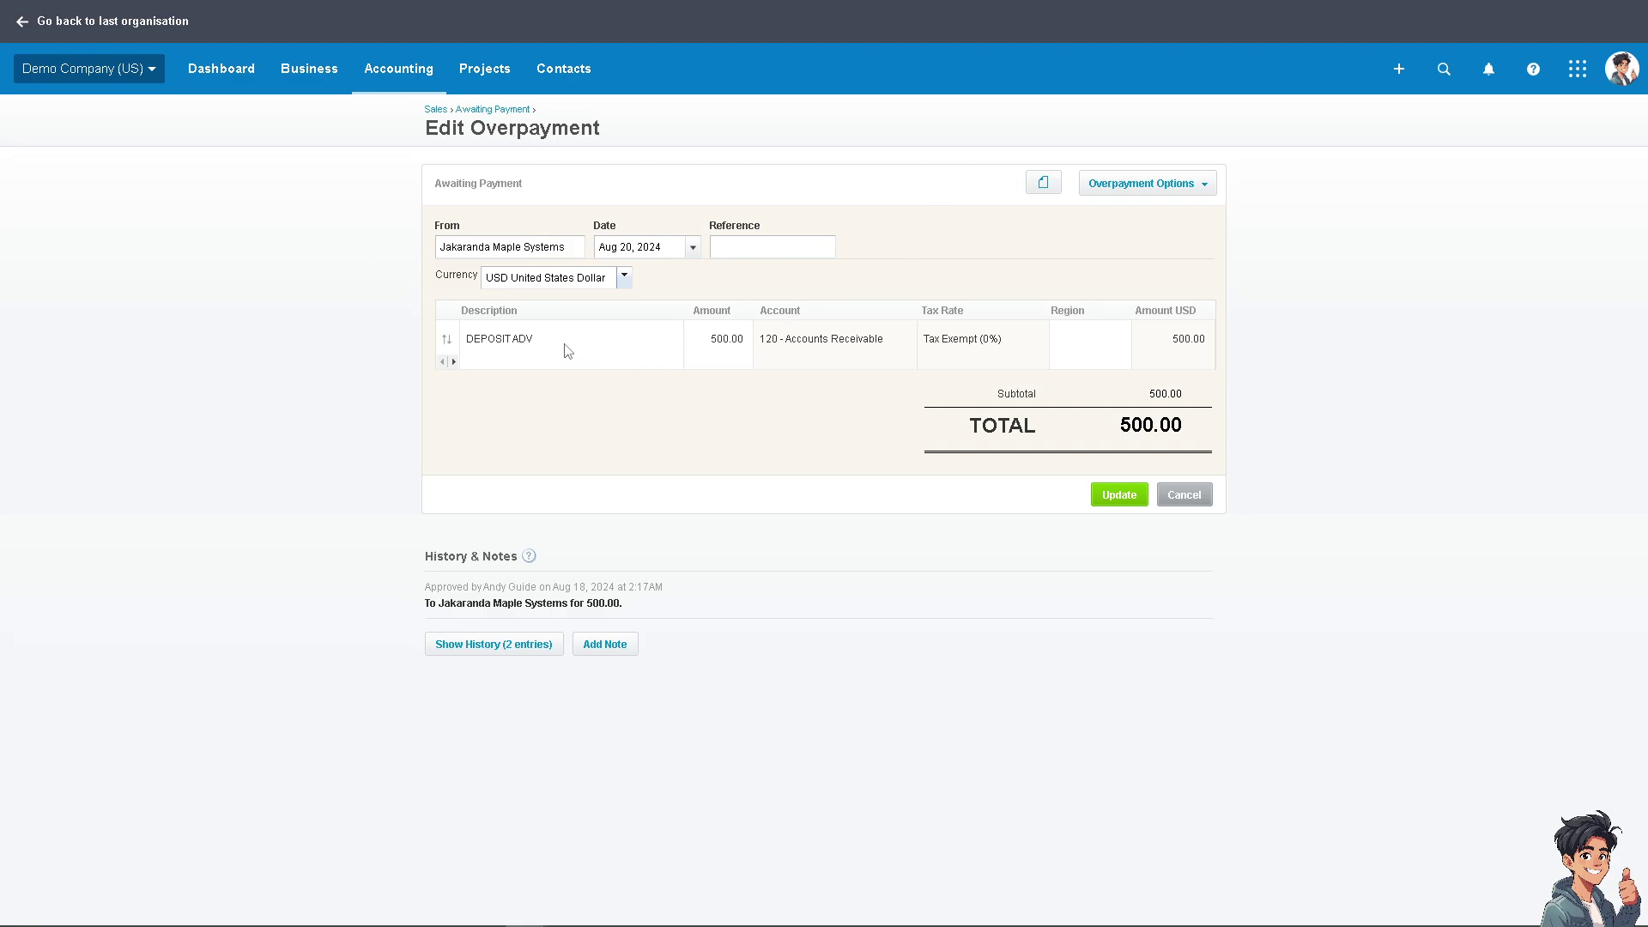
left_click_drag(546, 335, 399, 316)
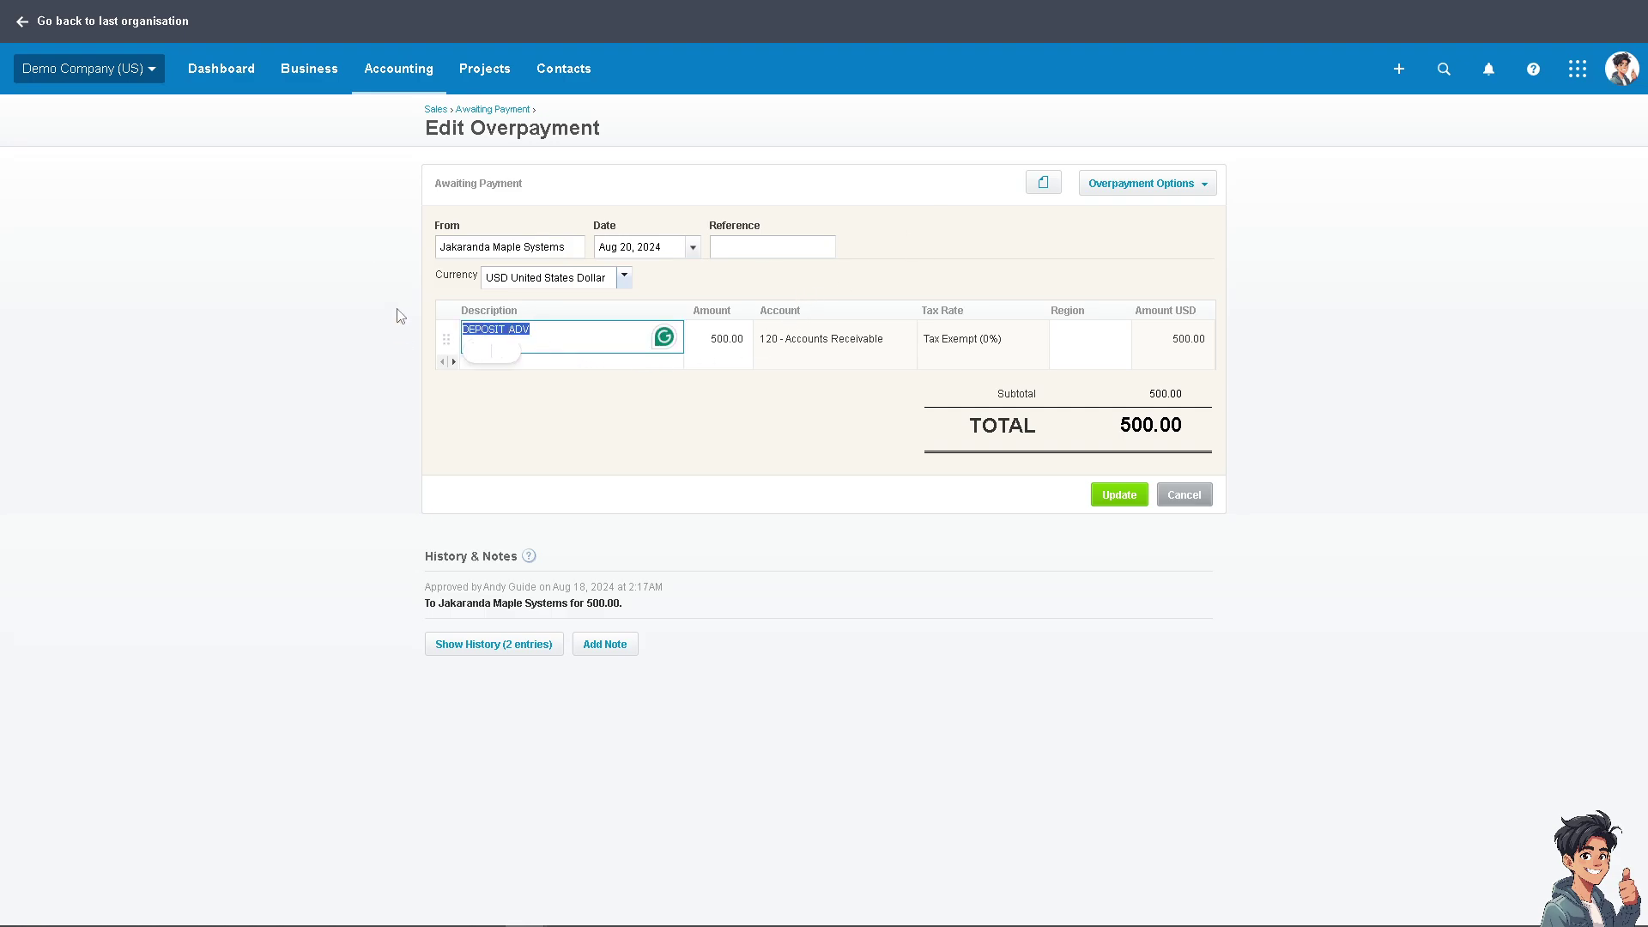
type("EMPL")
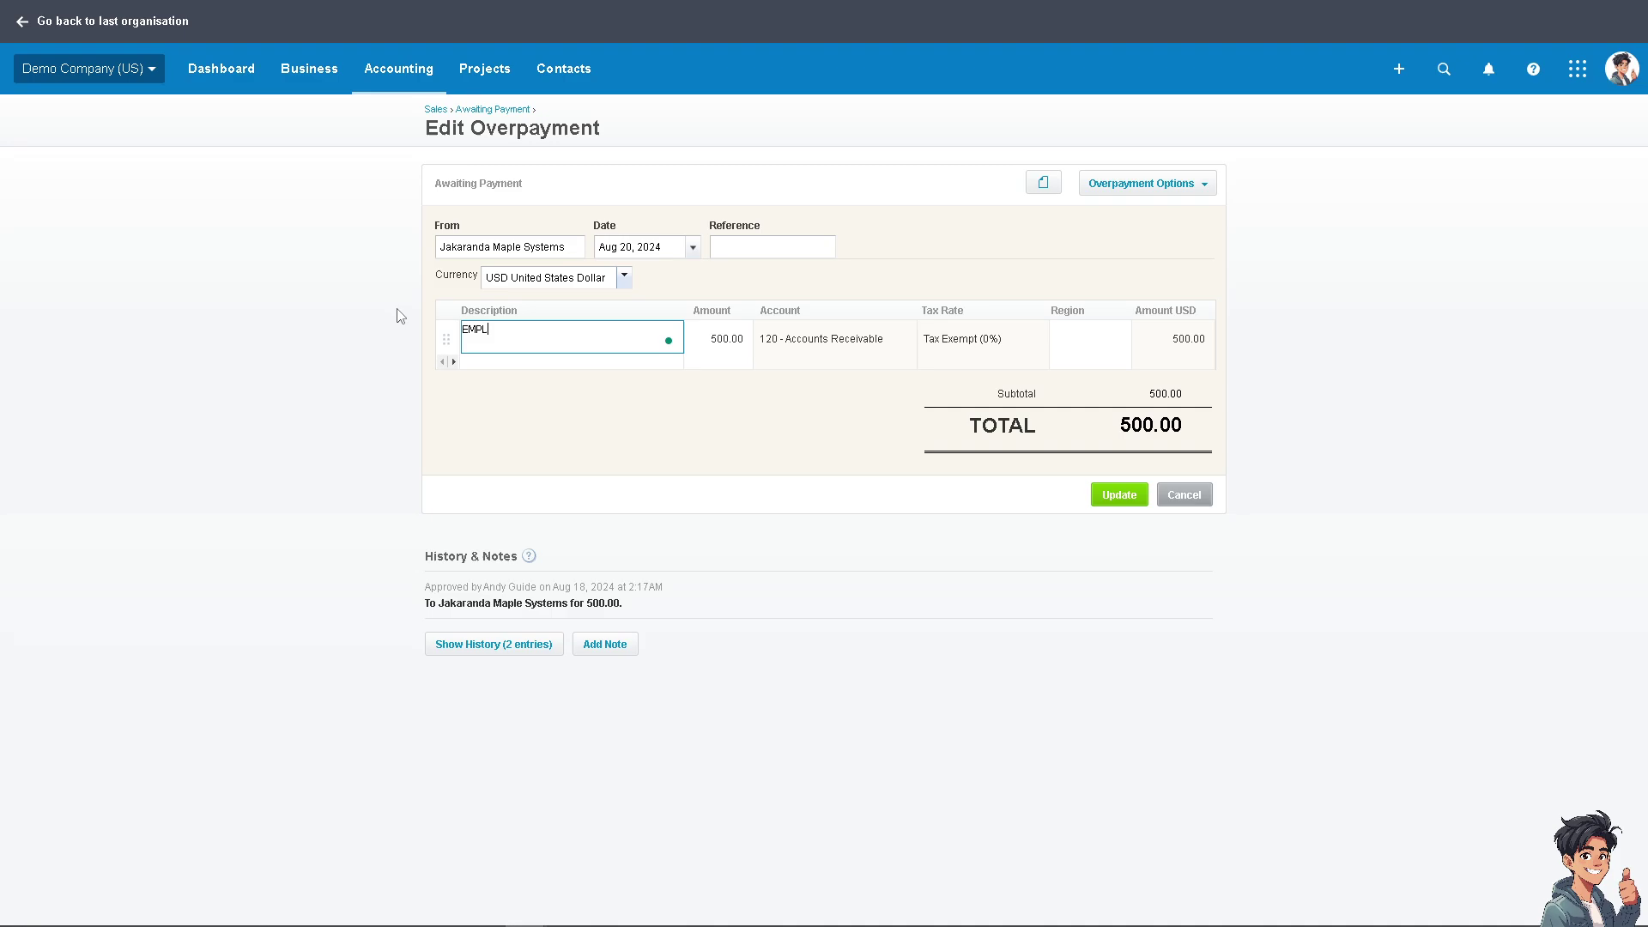
type("YOYEE PAYMENT")
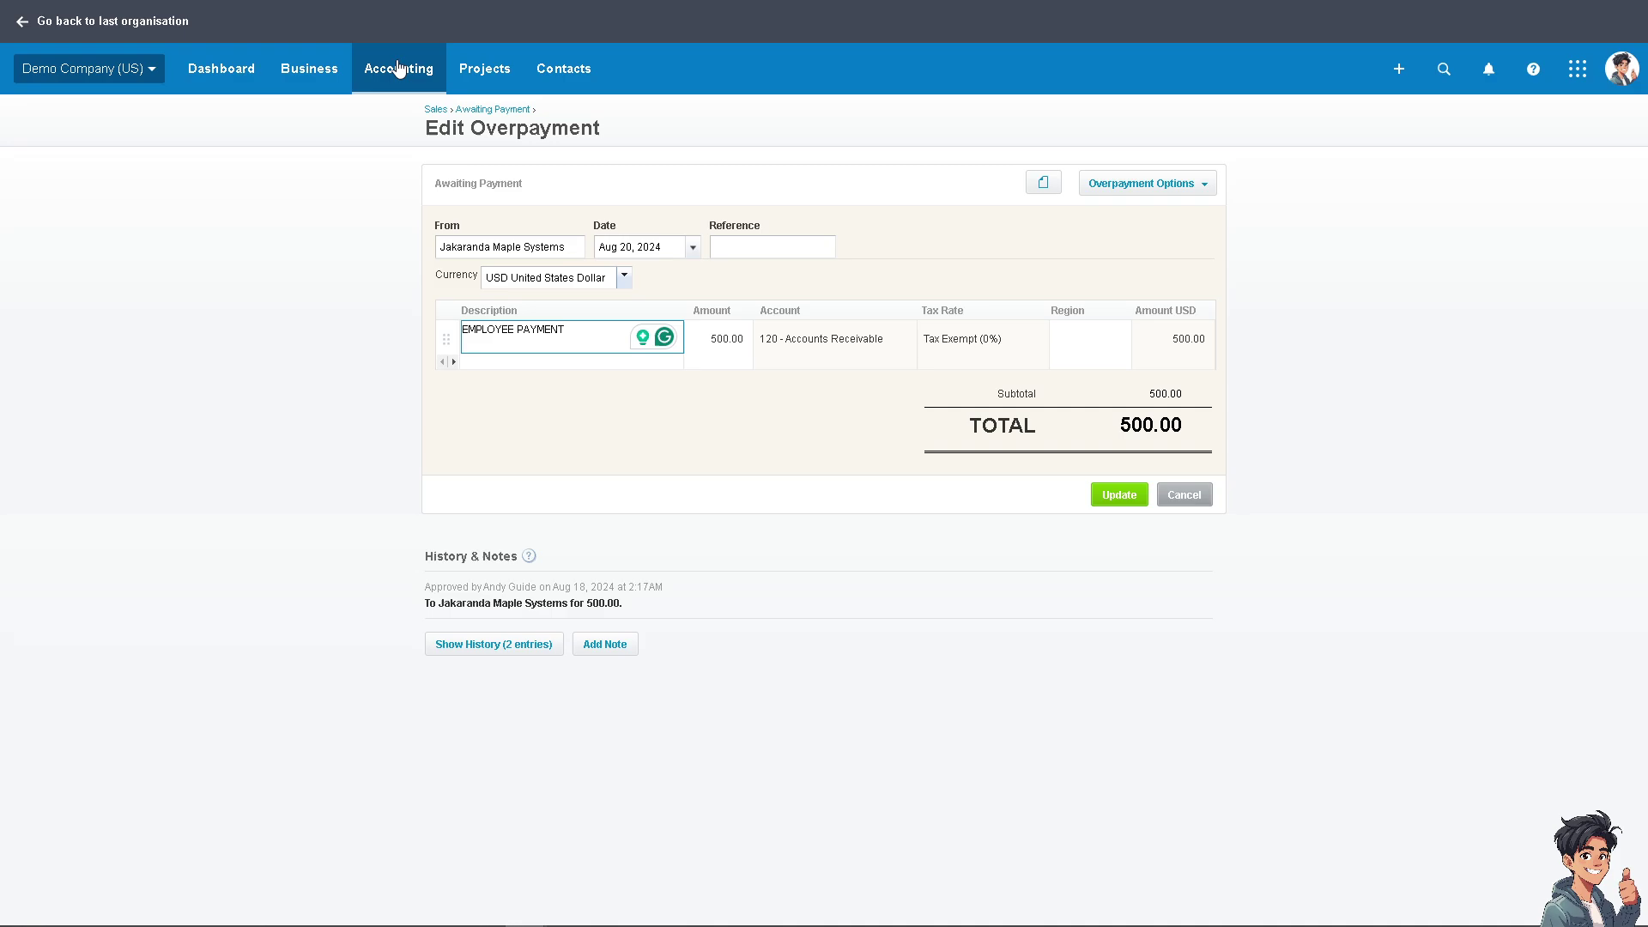
Step: Confirm the description edit and go to Business > Pay run for the payroll admin article
left_click(277, 187)
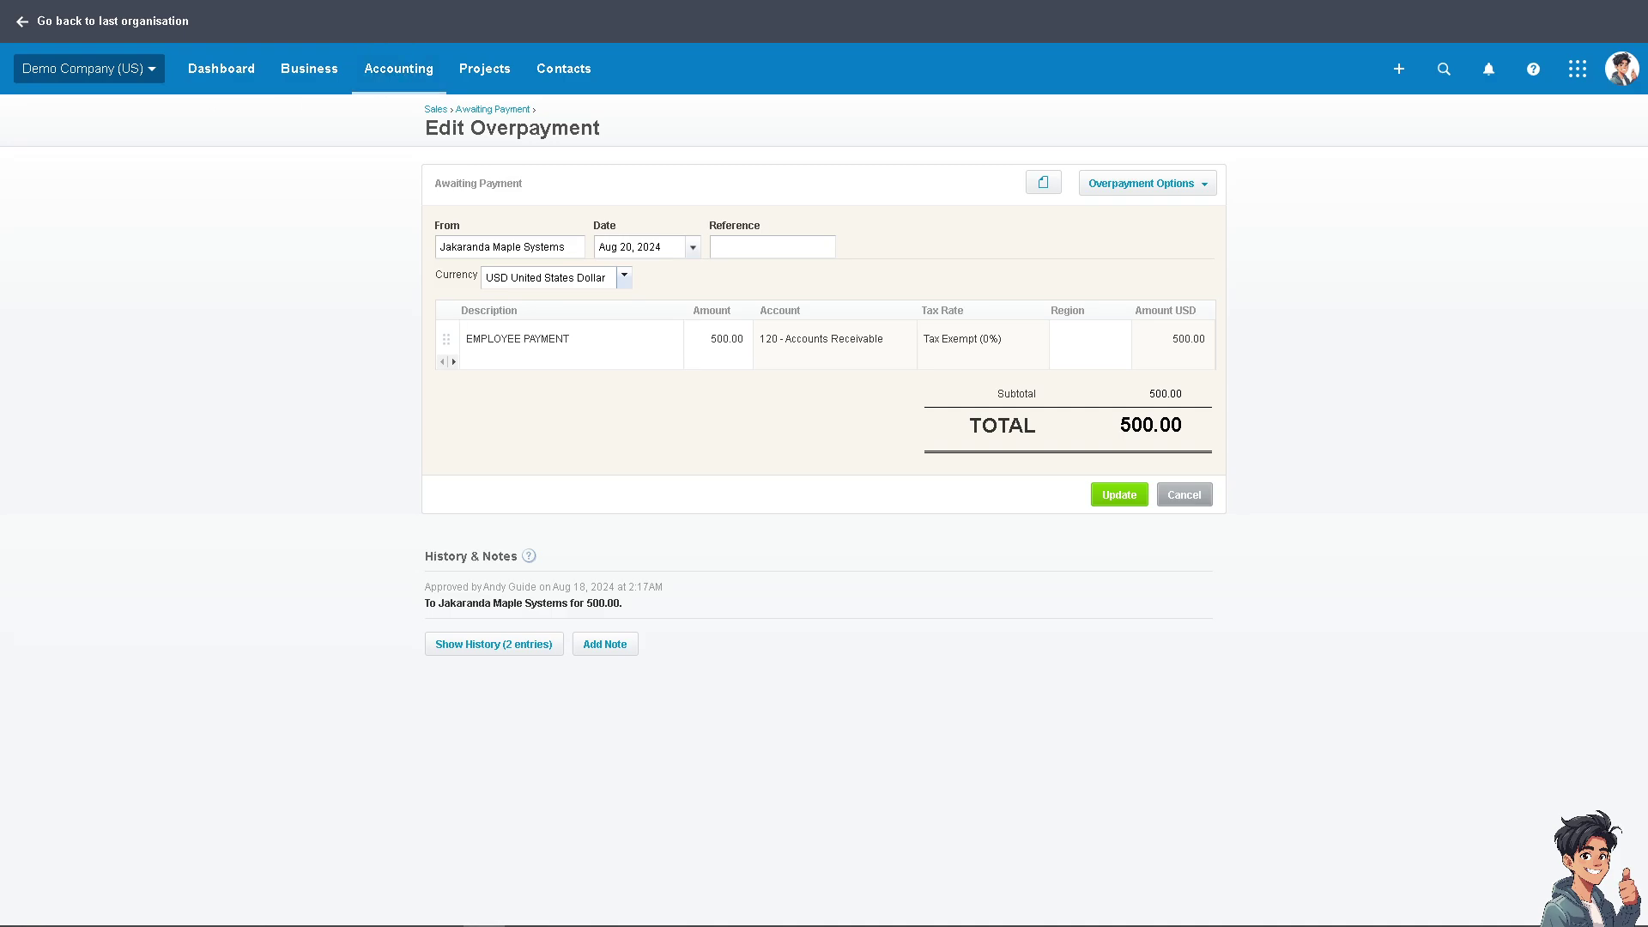
left_click(313, 83)
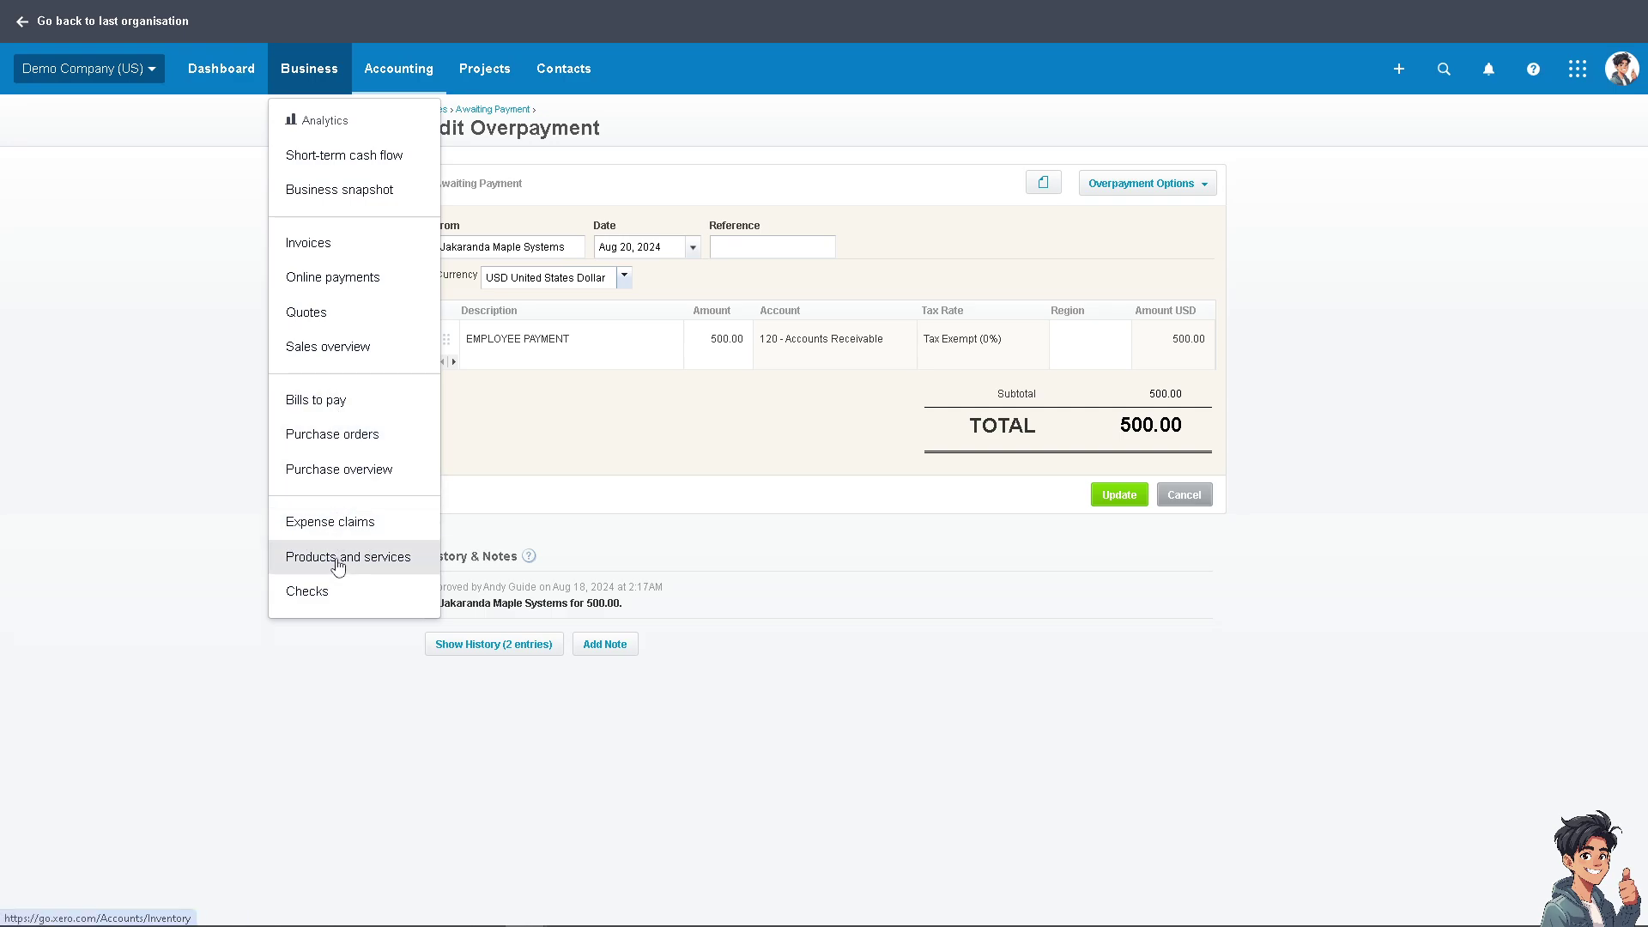
left_click(400, 79)
left_click(310, 97)
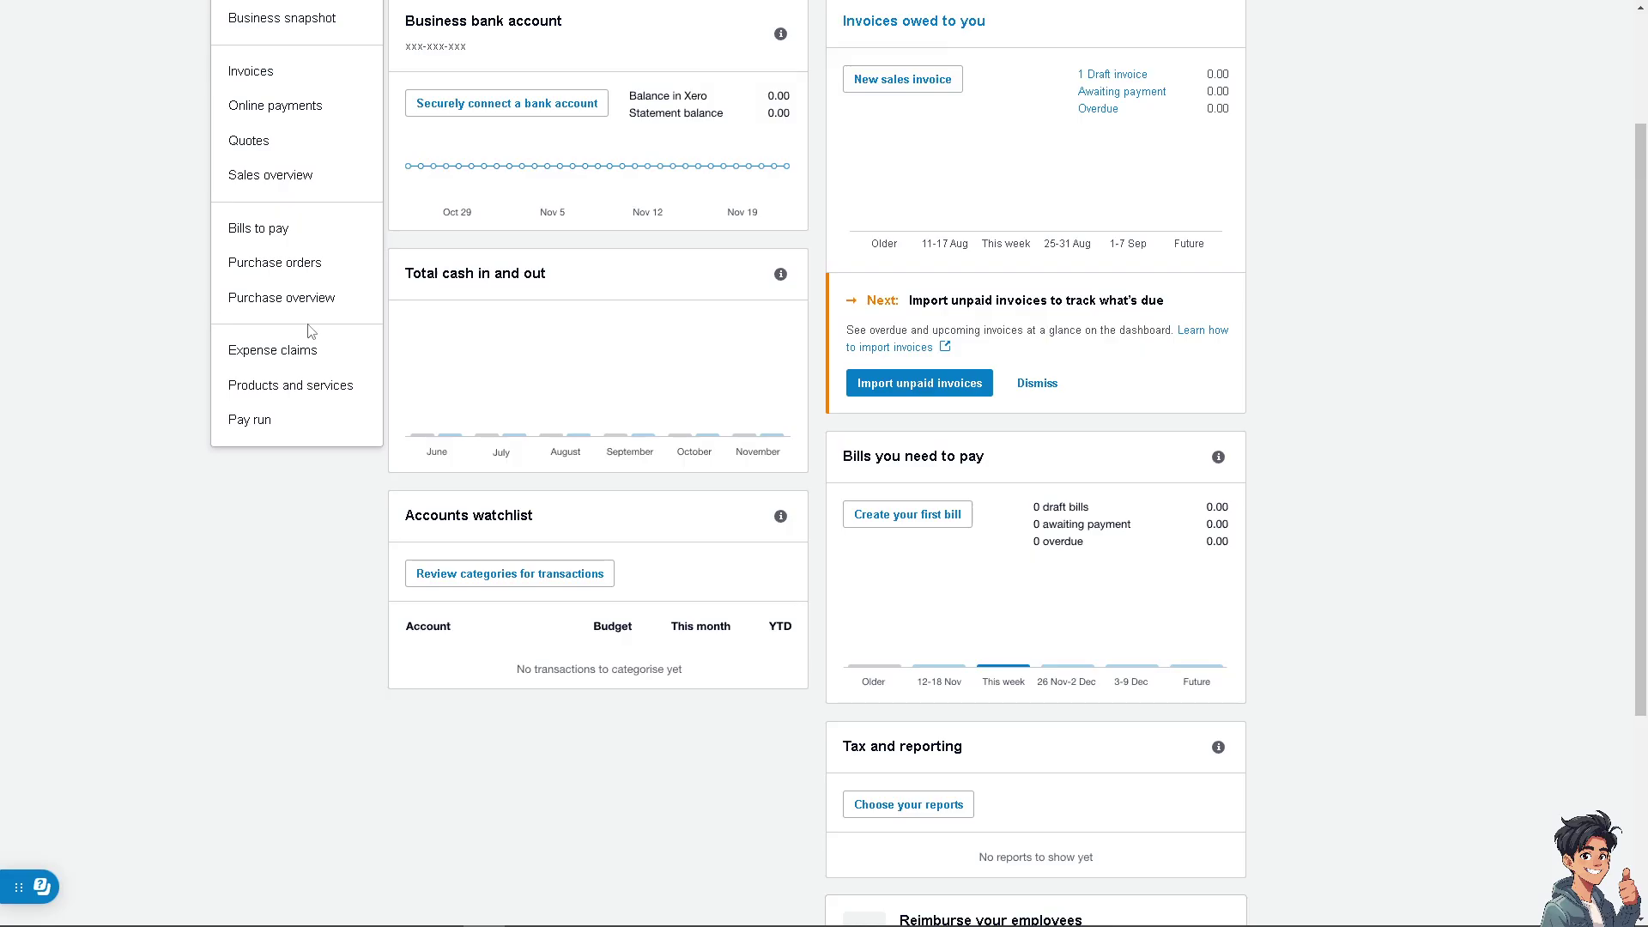
left_click(265, 424)
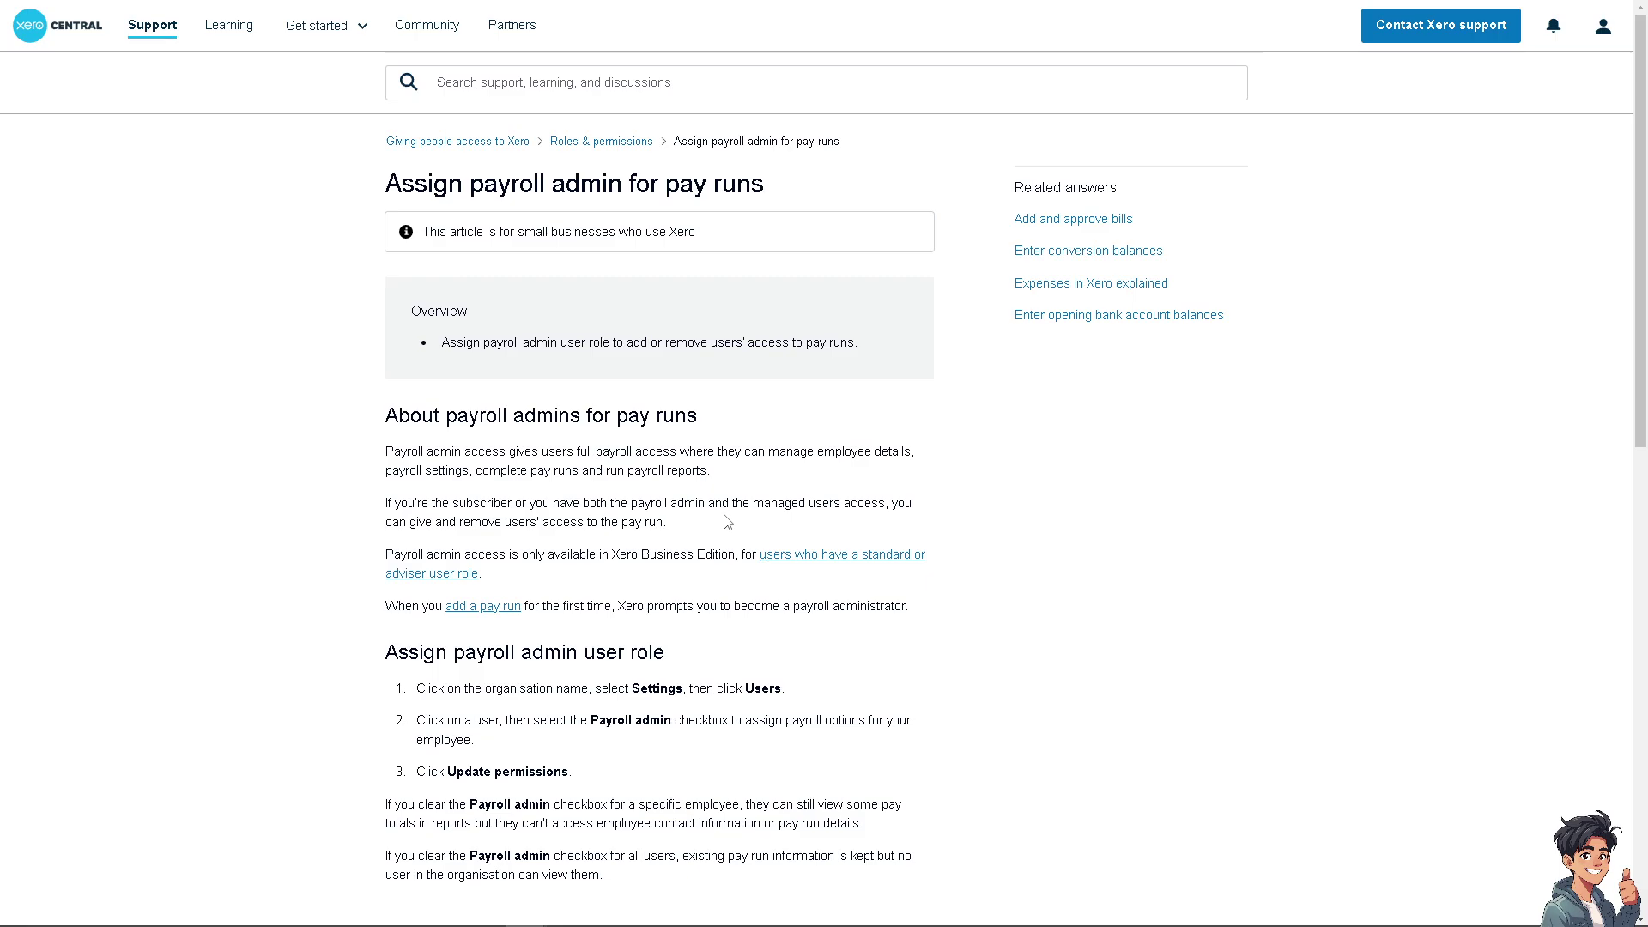
scroll(687, 528, "down", 2)
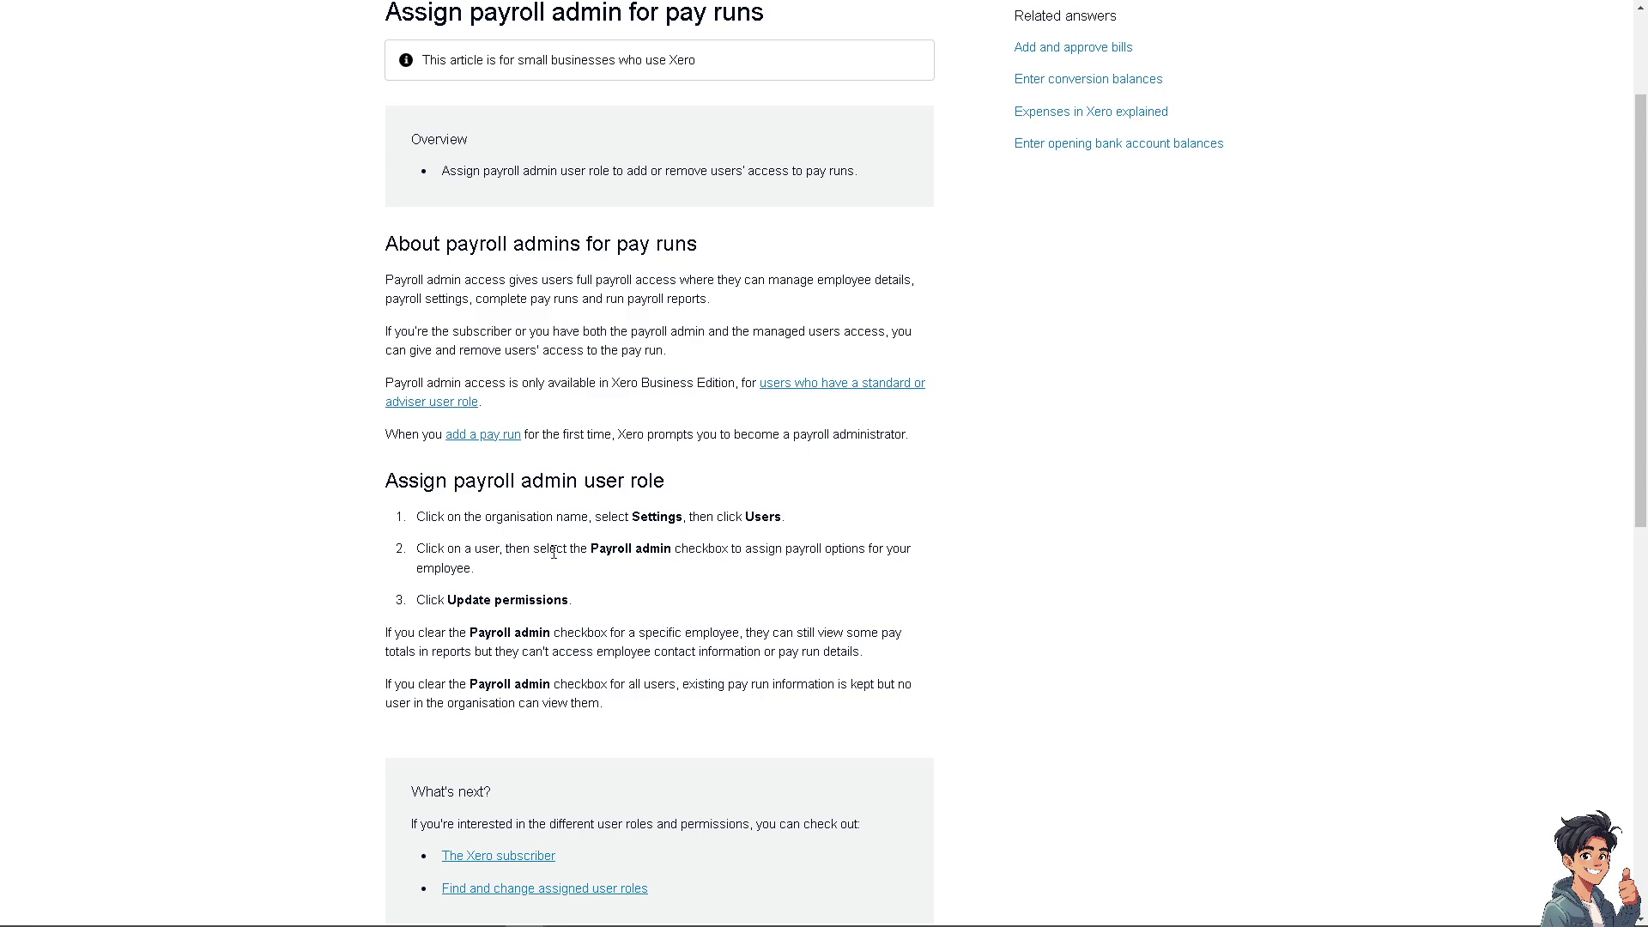
scroll(502, 579, "down", 2)
left_click_drag(390, 446, 587, 463)
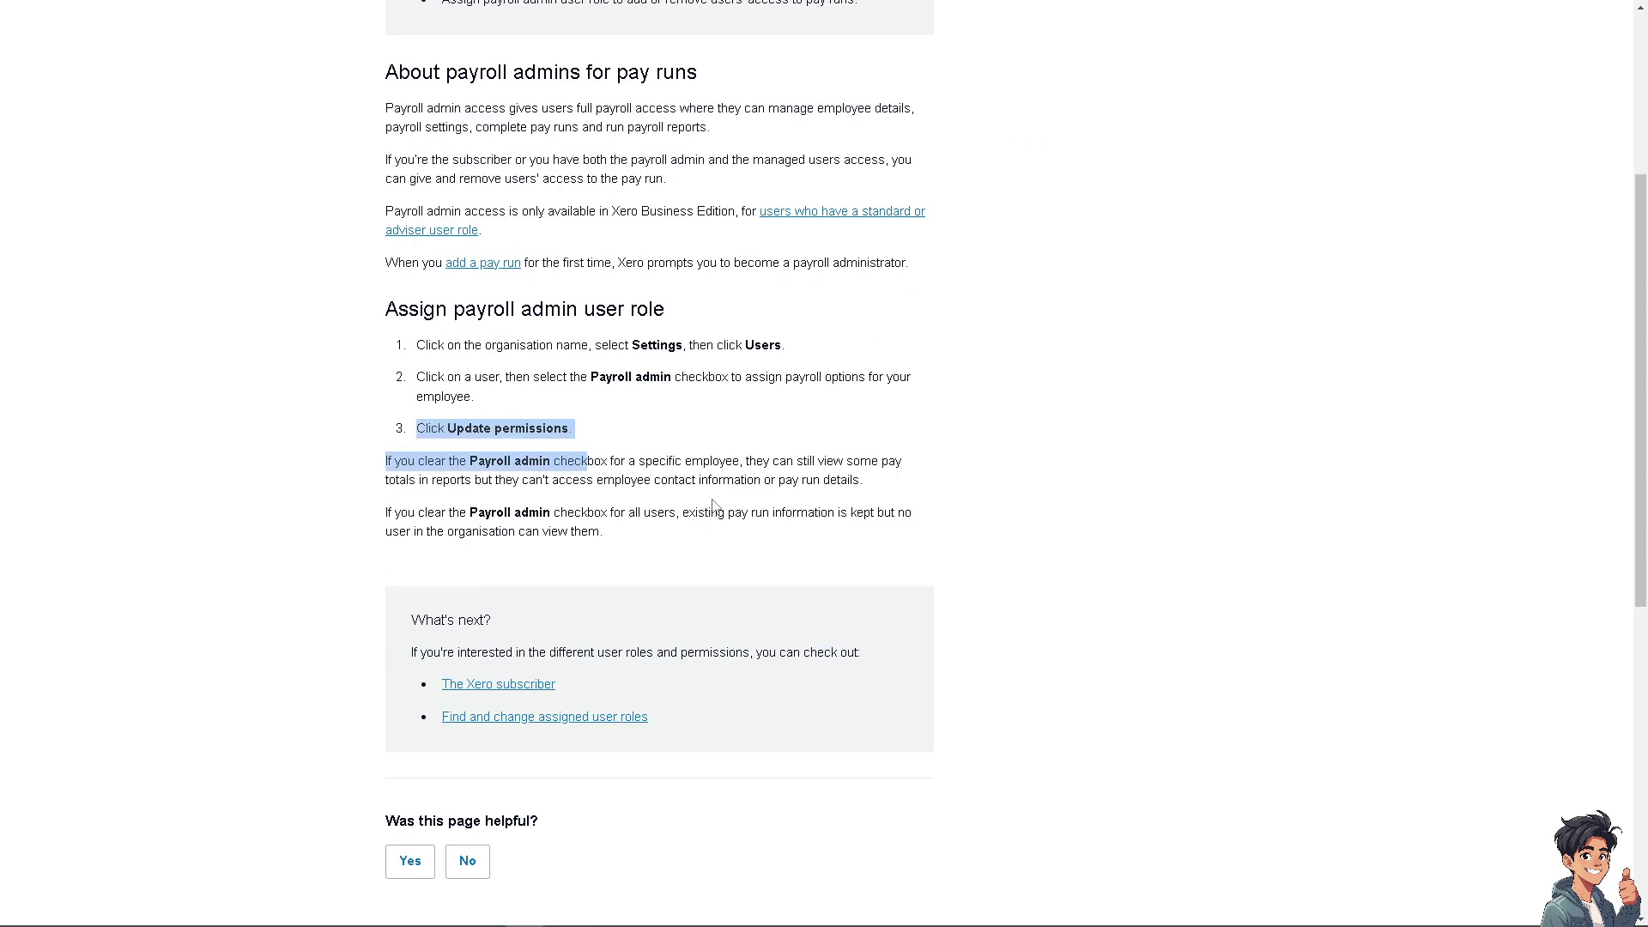
scroll(812, 498, "up", 2)
scroll(811, 498, "up", 1)
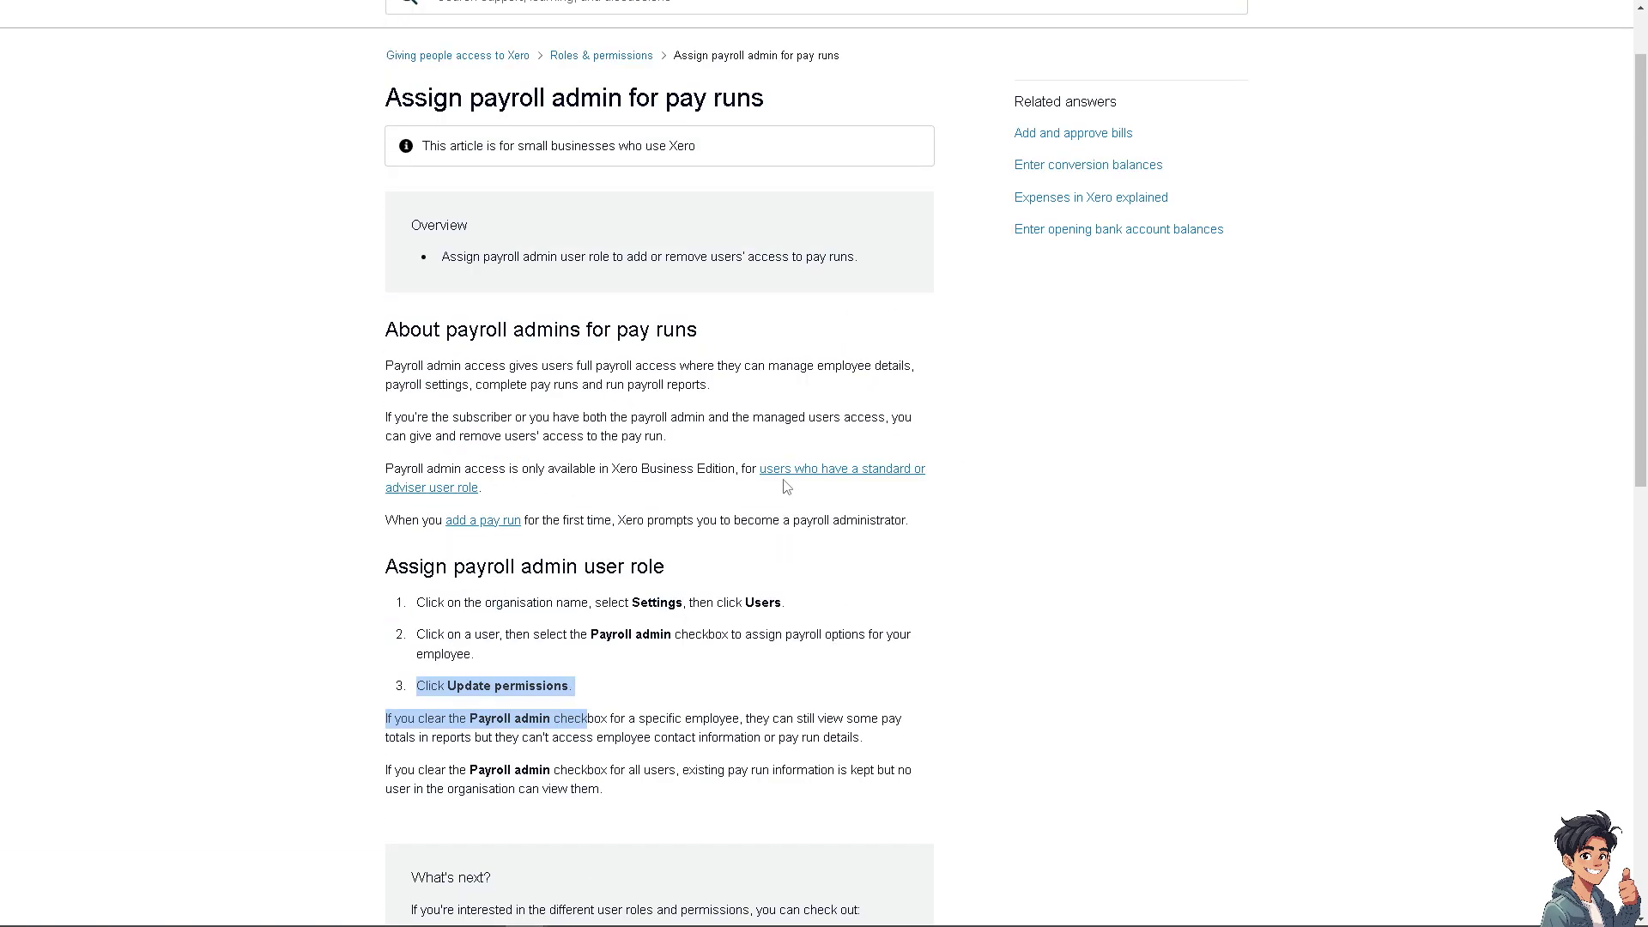